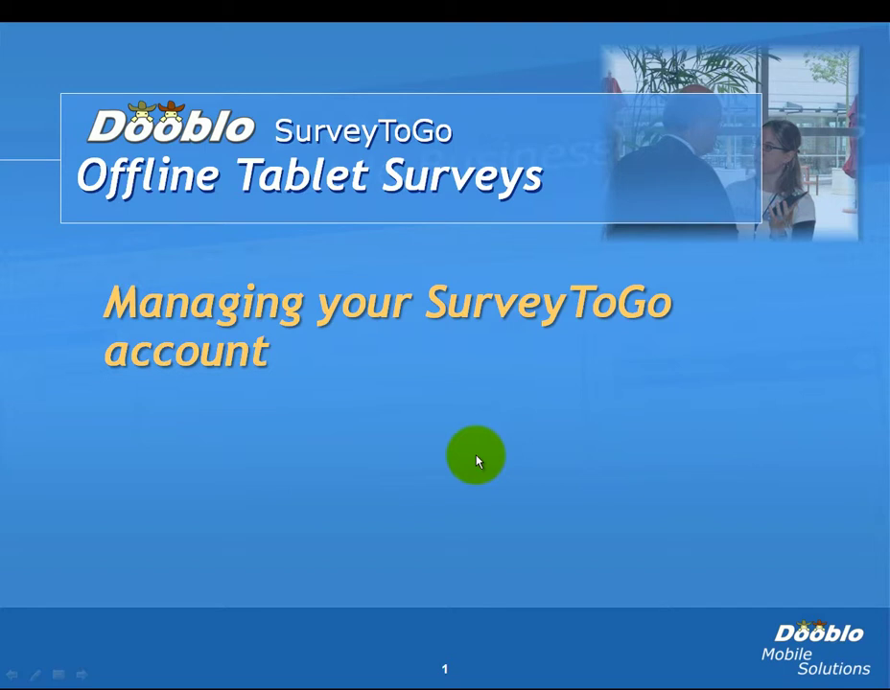
{"action": "key", "text": "Right"}
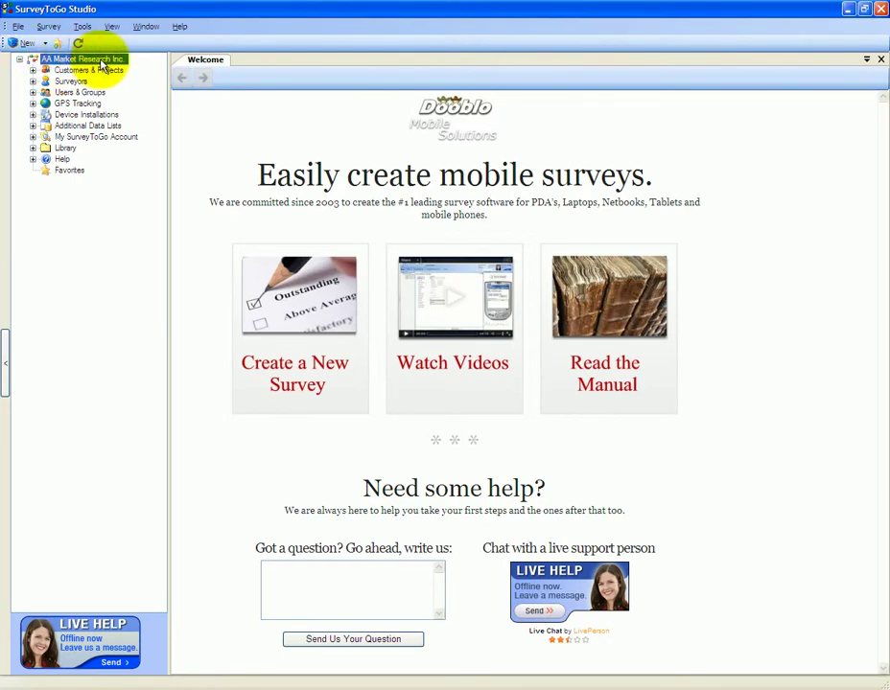
Step: Open the organization's properties and examine the main contact details and the billing, management and technical contact fields
{"action": "right_click", "coordinate": [102, 59]}
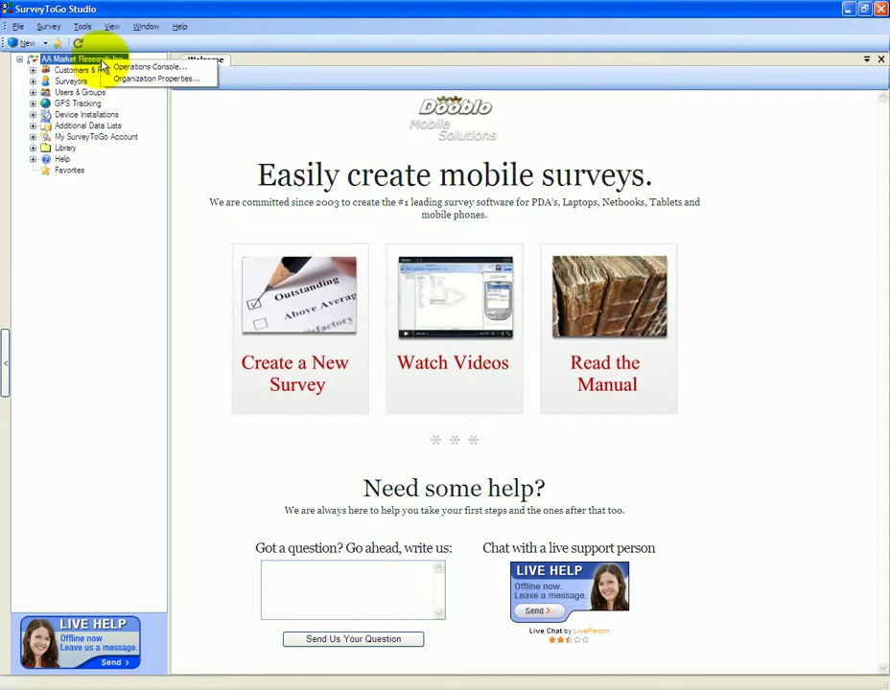
{"action": "left_click", "coordinate": [122, 81]}
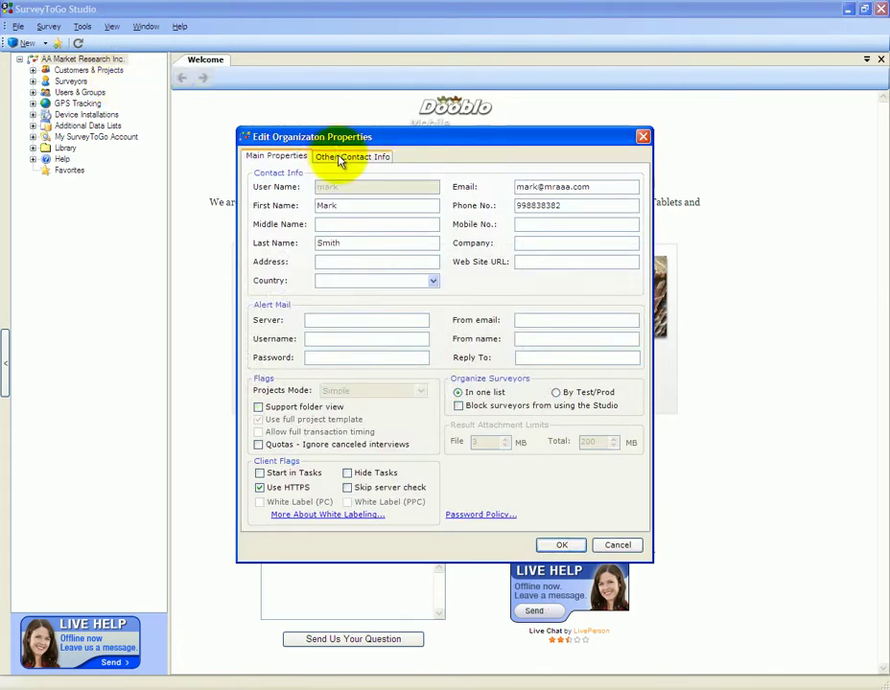
{"action": "left_click", "coordinate": [337, 204]}
{"action": "double_click", "coordinate": [343, 206]}
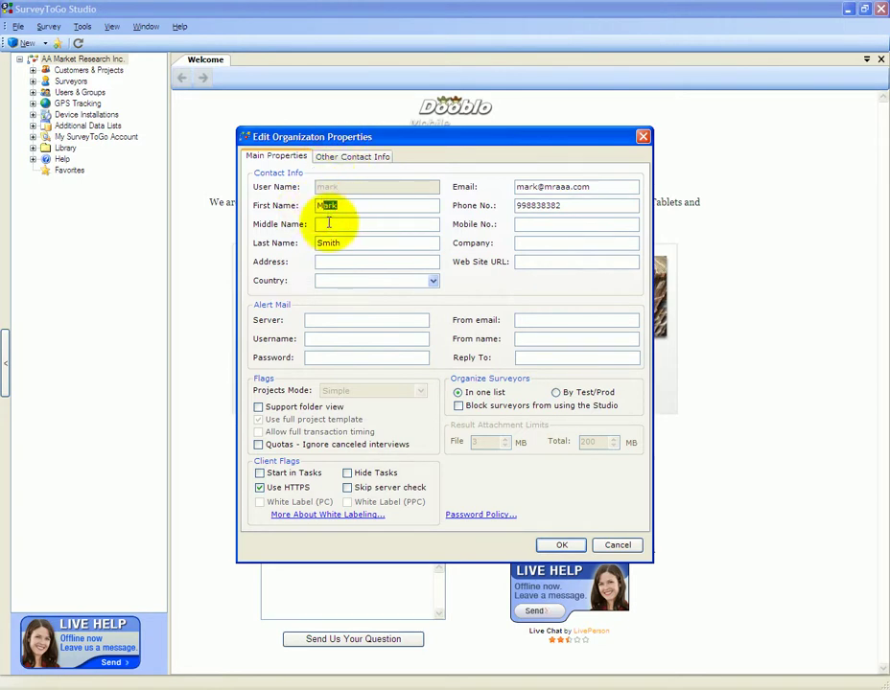
{"action": "left_click", "coordinate": [330, 223]}
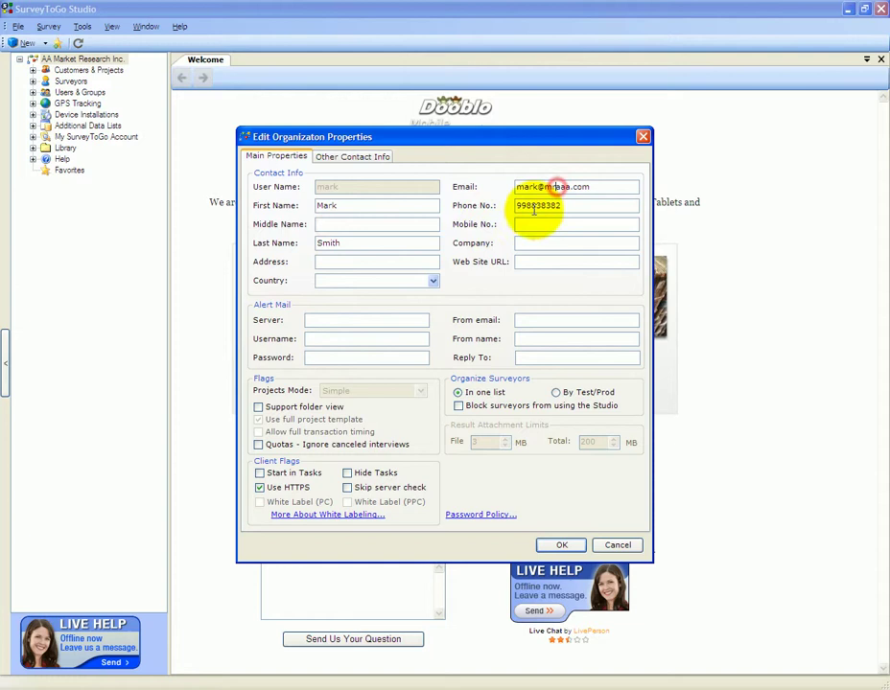
{"action": "left_click", "coordinate": [526, 265]}
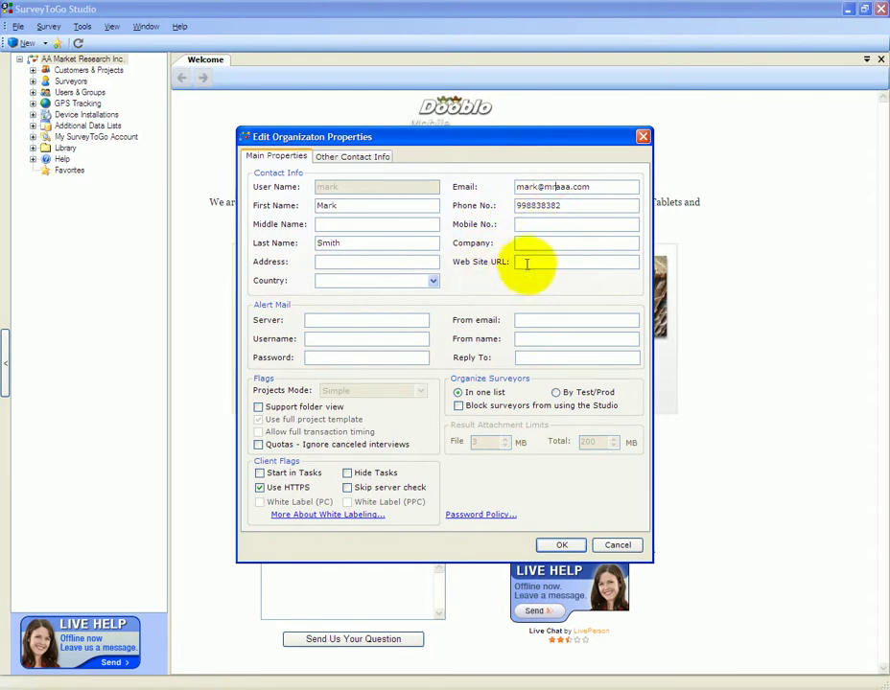
{"action": "left_click", "coordinate": [347, 161]}
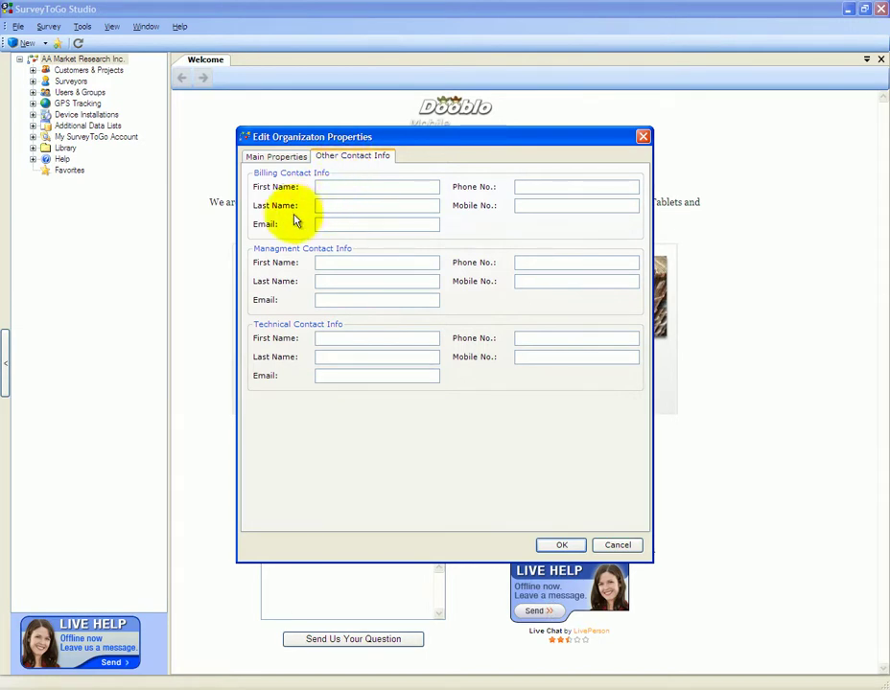
{"action": "left_click", "coordinate": [336, 222]}
{"action": "left_click", "coordinate": [333, 202]}
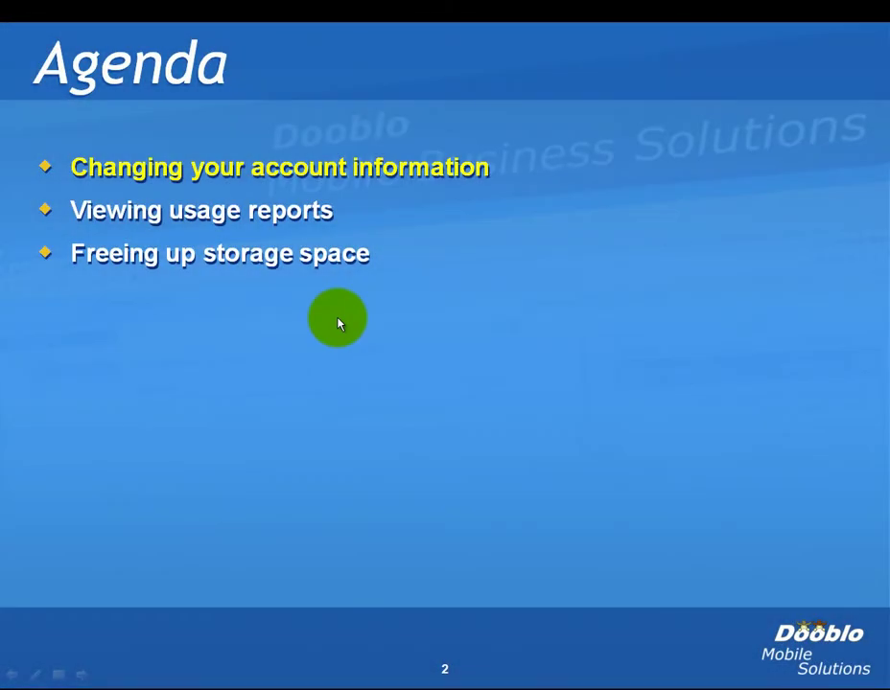
{"action": "left_click", "coordinate": [337, 323]}
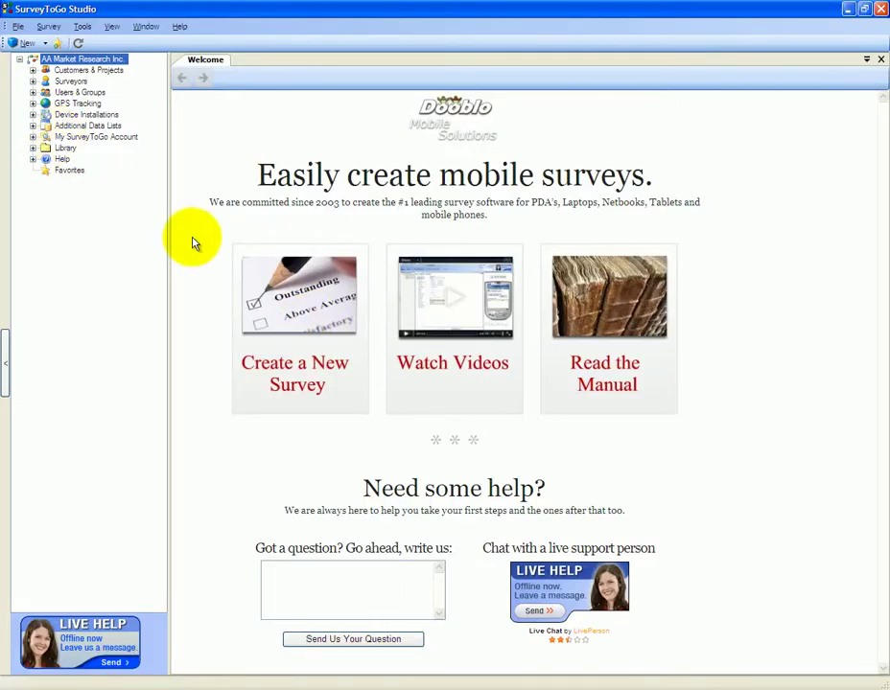
Step: Expand My SurveyToGo Account and open the Purchase Interviews page to view the interview packages
{"action": "left_click", "coordinate": [79, 138]}
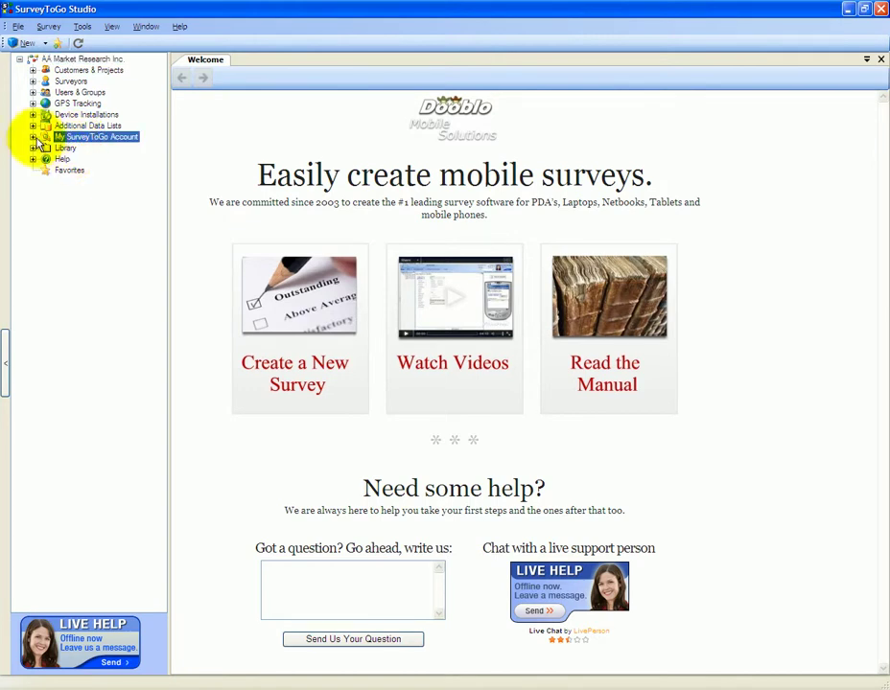
{"action": "left_click", "coordinate": [33, 138]}
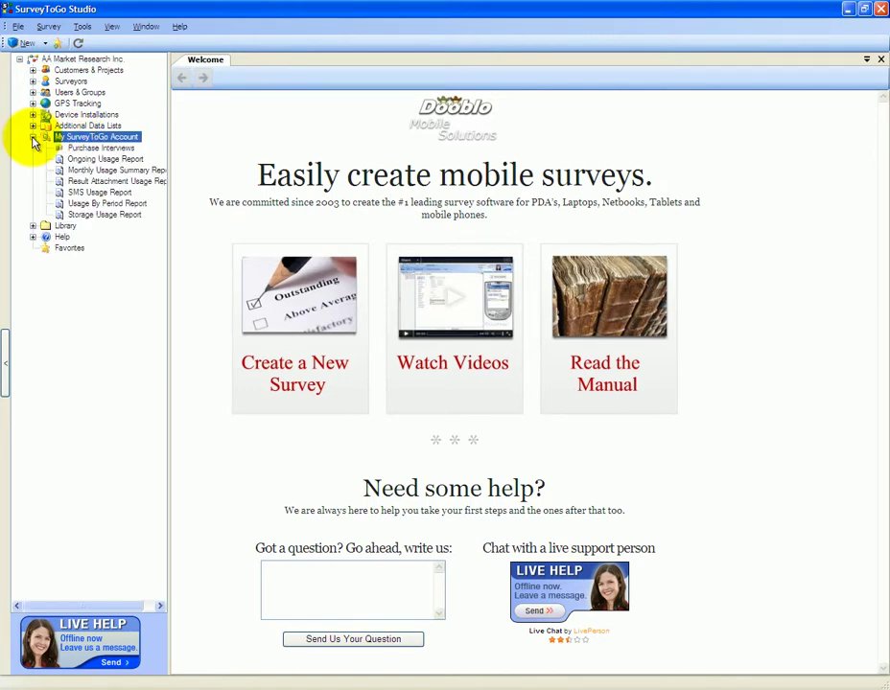
{"action": "left_click", "coordinate": [99, 149]}
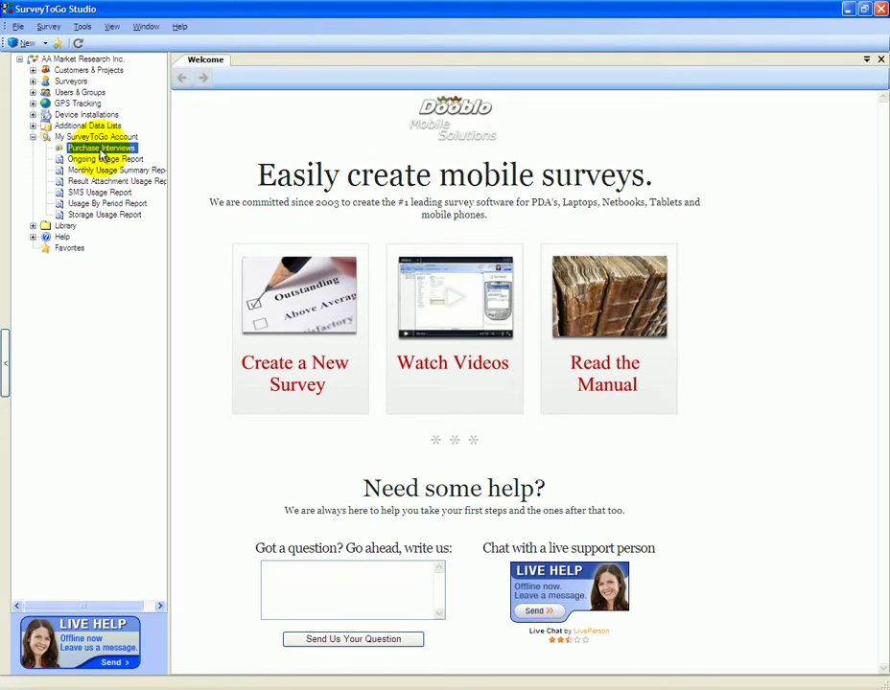
{"action": "double_click", "coordinate": [99, 153]}
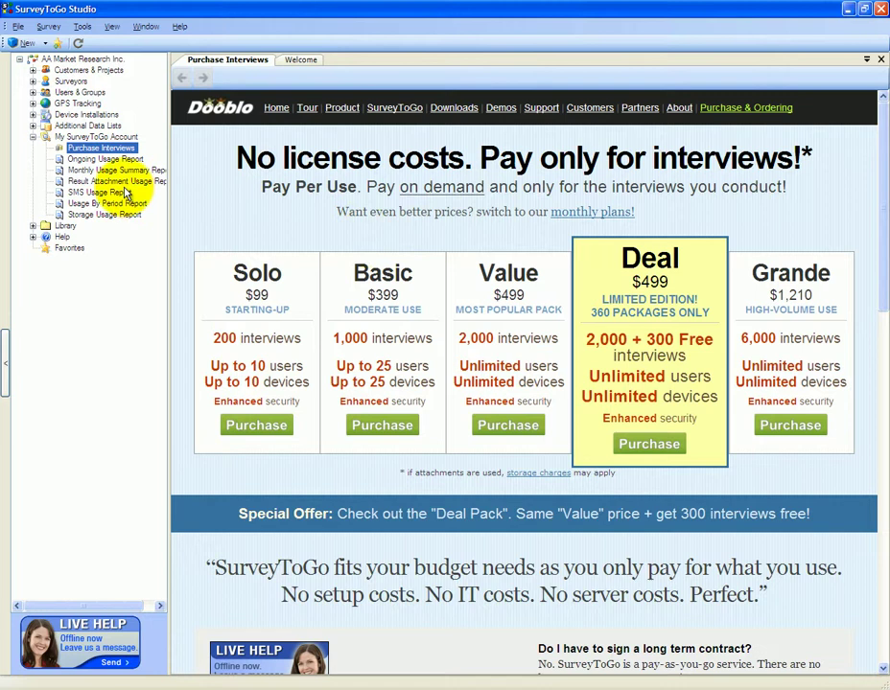
Step: Open the Ongoing Usage Report and retrieve the account usage with the From date set to 3/1/2012
{"action": "double_click", "coordinate": [102, 161]}
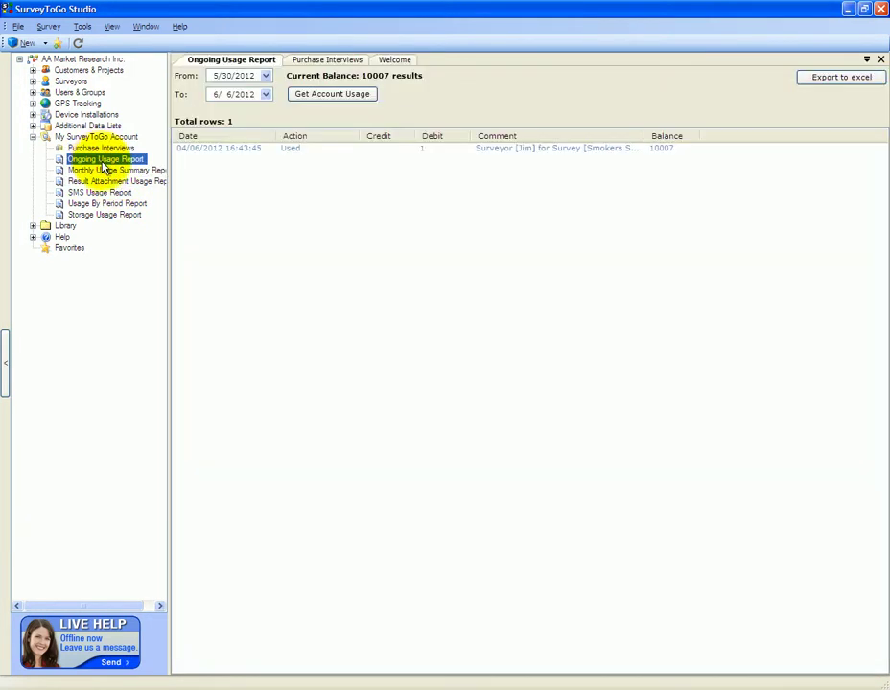
{"action": "left_click", "coordinate": [265, 76]}
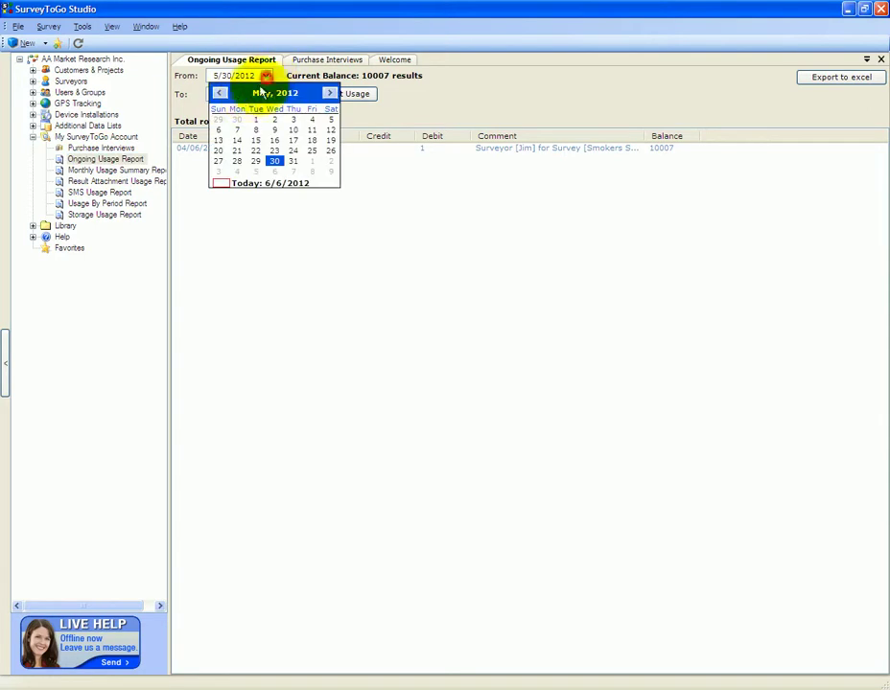
{"action": "left_click", "coordinate": [220, 93]}
{"action": "left_click", "coordinate": [220, 93]}
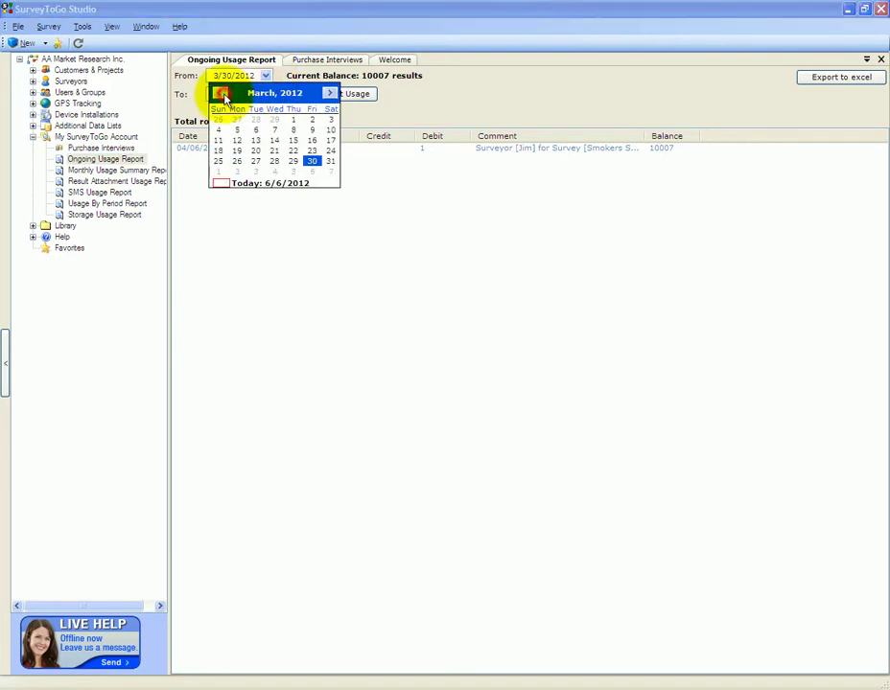
{"action": "left_click", "coordinate": [293, 119]}
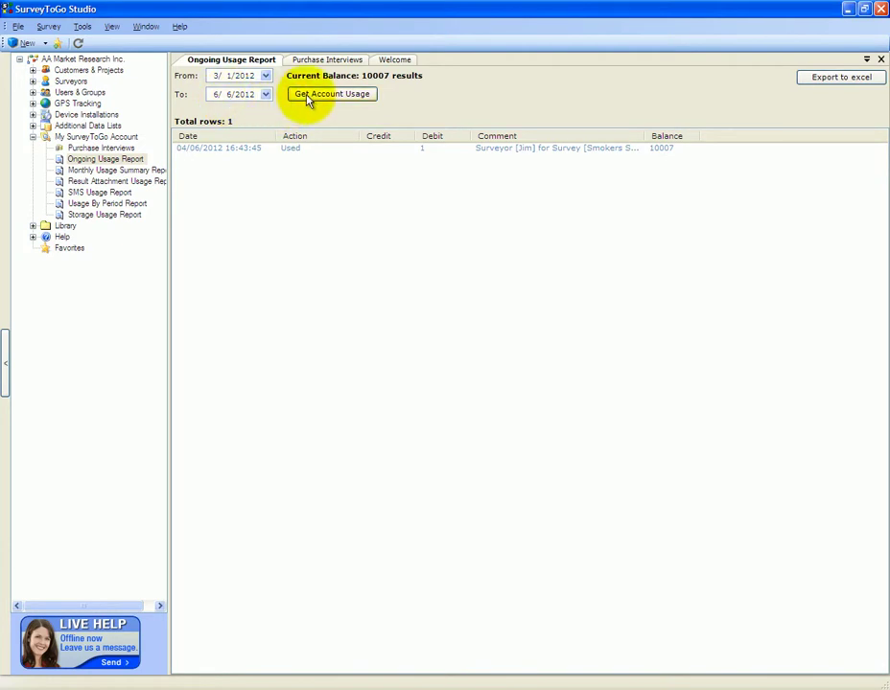
{"action": "left_click", "coordinate": [343, 101]}
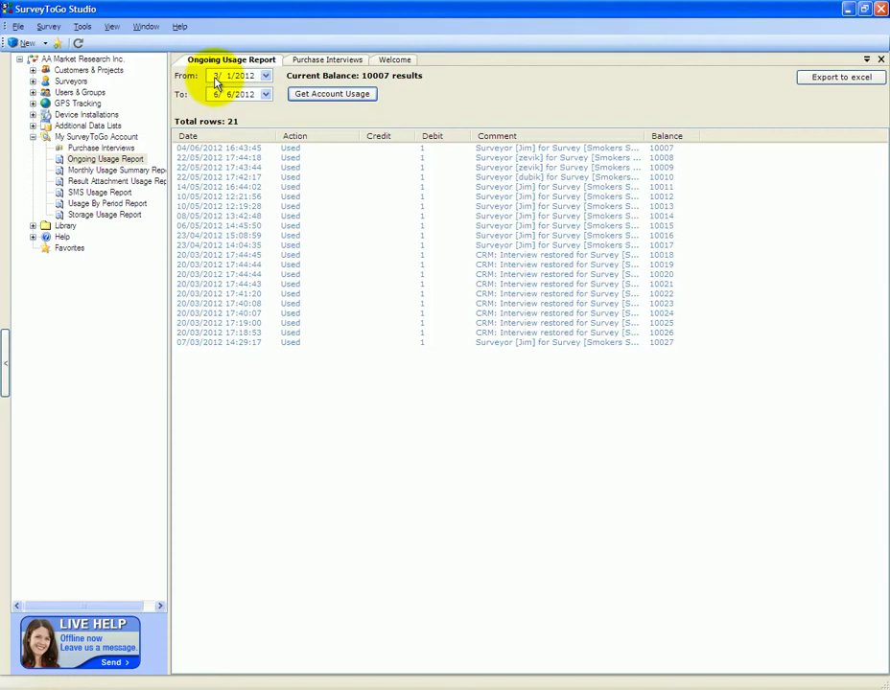
Step: Examine the debit of individual usage entries and widen the Comment column to read which surveyor and survey used them
{"action": "left_click", "coordinate": [421, 341]}
{"action": "left_click", "coordinate": [421, 294]}
{"action": "left_click", "coordinate": [422, 267]}
{"action": "left_click", "coordinate": [428, 234]}
{"action": "left_click", "coordinate": [427, 197]}
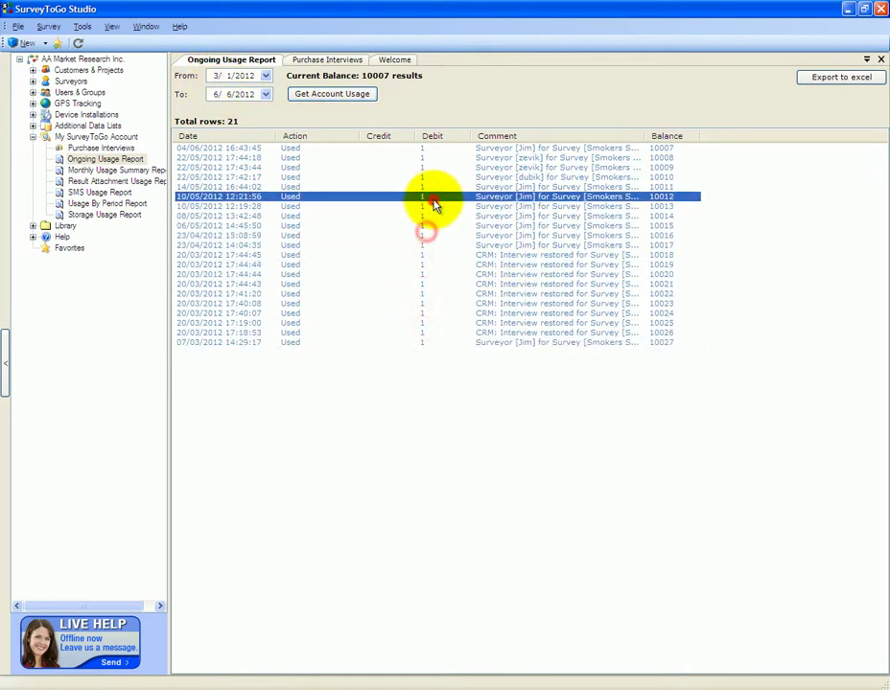
{"action": "left_click_drag", "start_coordinate": [646, 136], "coordinate": [709, 136]}
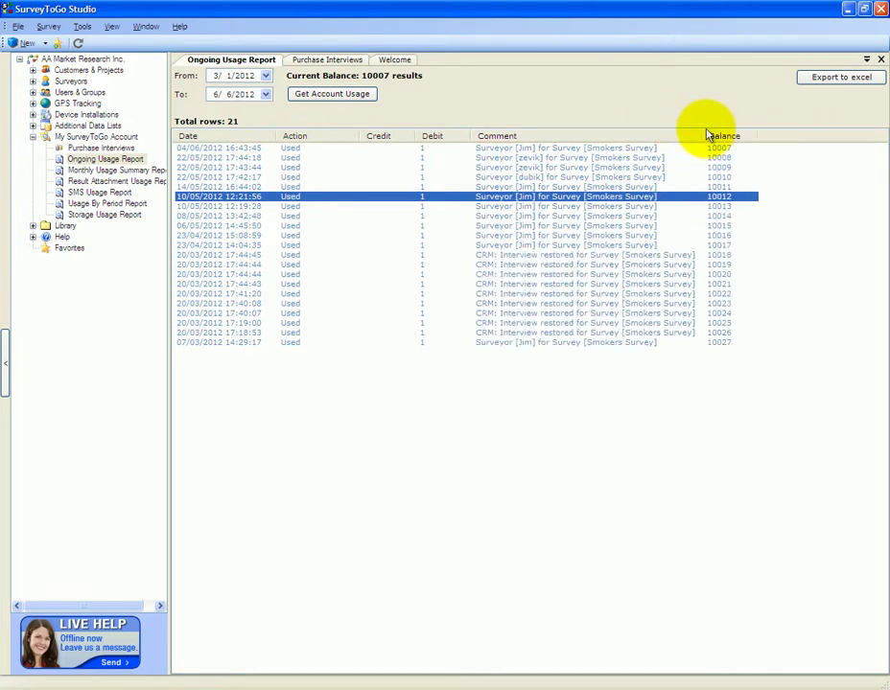
{"action": "left_click", "coordinate": [506, 151]}
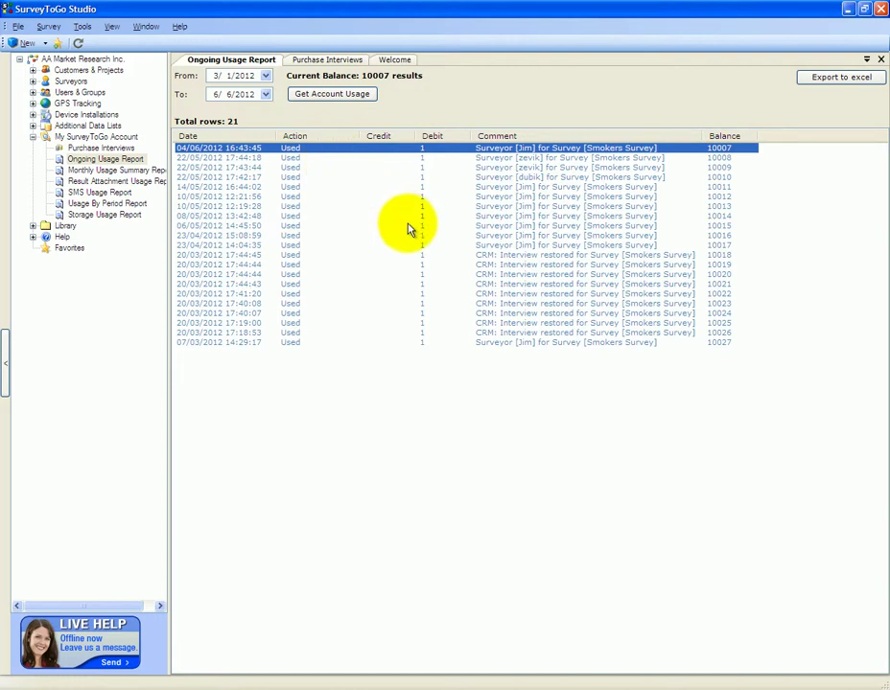
{"action": "left_click", "coordinate": [419, 313]}
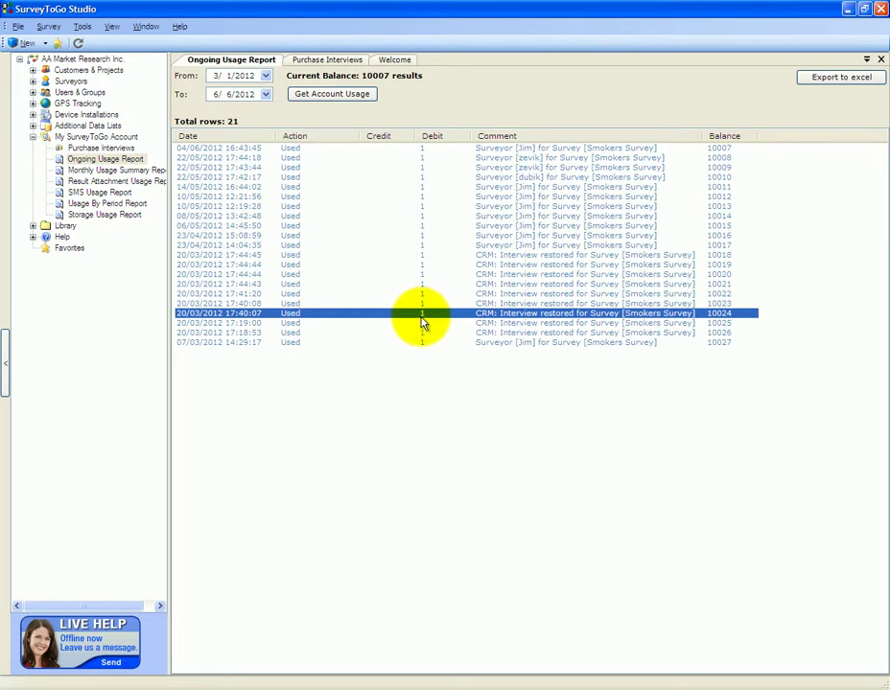
{"action": "left_click", "coordinate": [446, 236]}
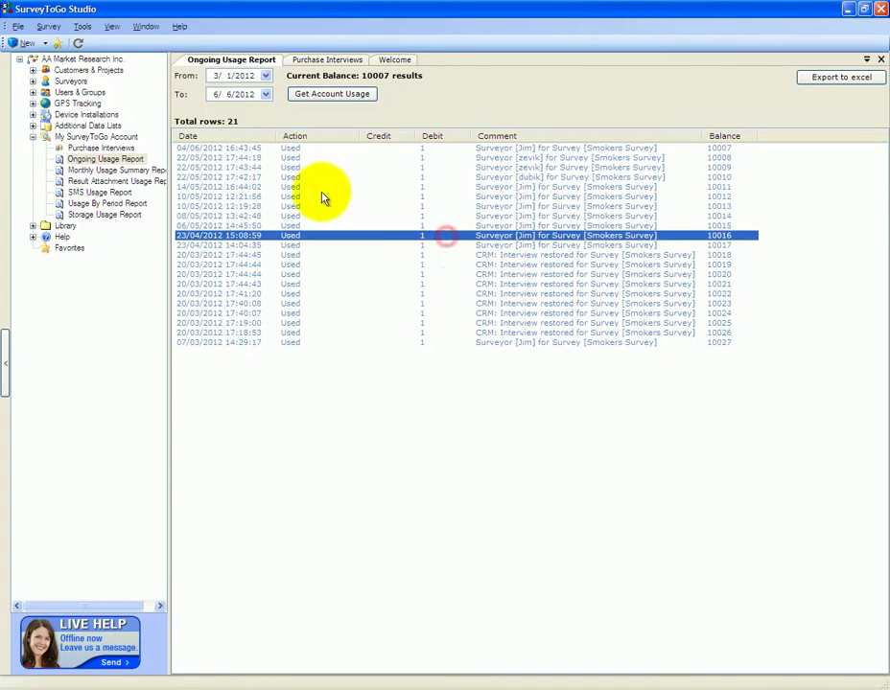
Step: Show the Monthly Usage Summary Report for 05/2012 and examine its results by survey, project and customer
{"action": "left_click", "coordinate": [110, 173]}
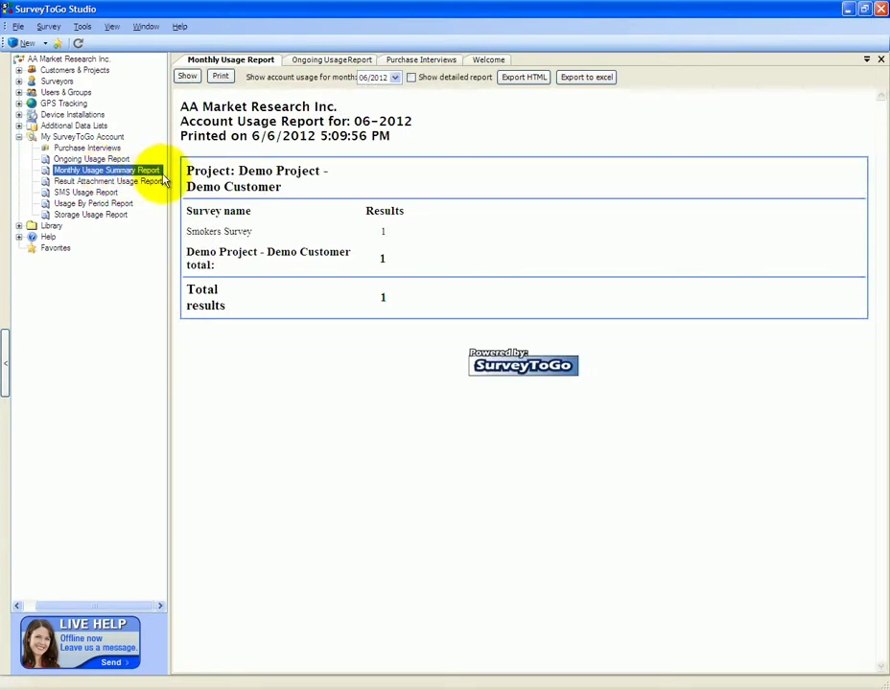
{"action": "left_click", "coordinate": [394, 77]}
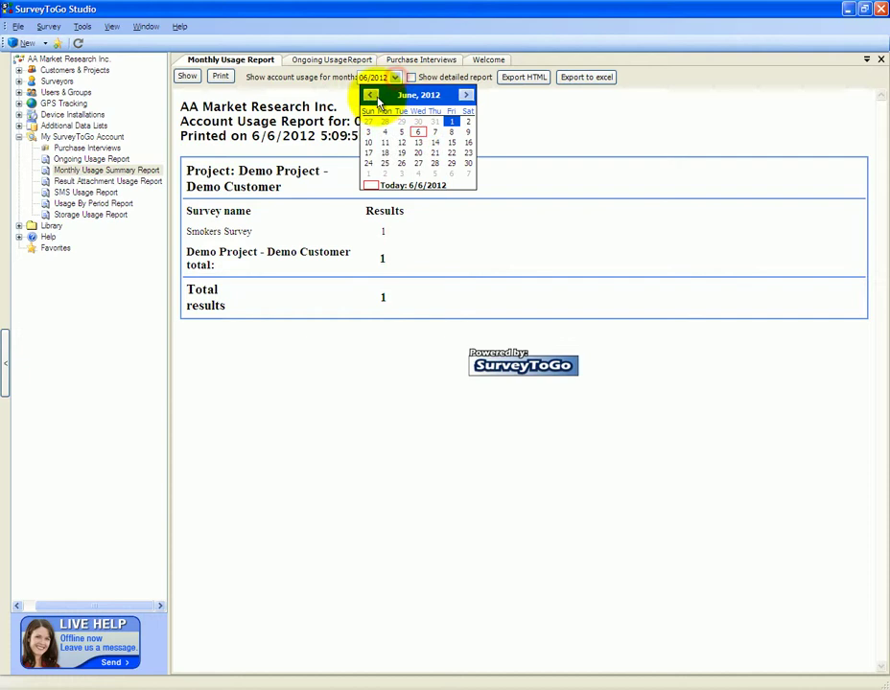
{"action": "left_click", "coordinate": [372, 96]}
{"action": "left_click", "coordinate": [401, 122]}
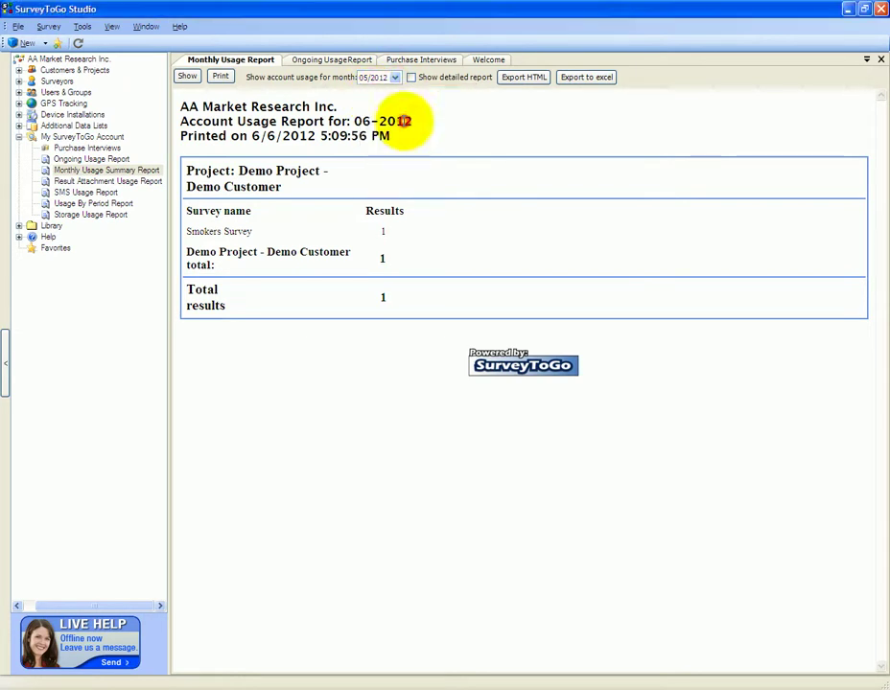
{"action": "left_click", "coordinate": [187, 78]}
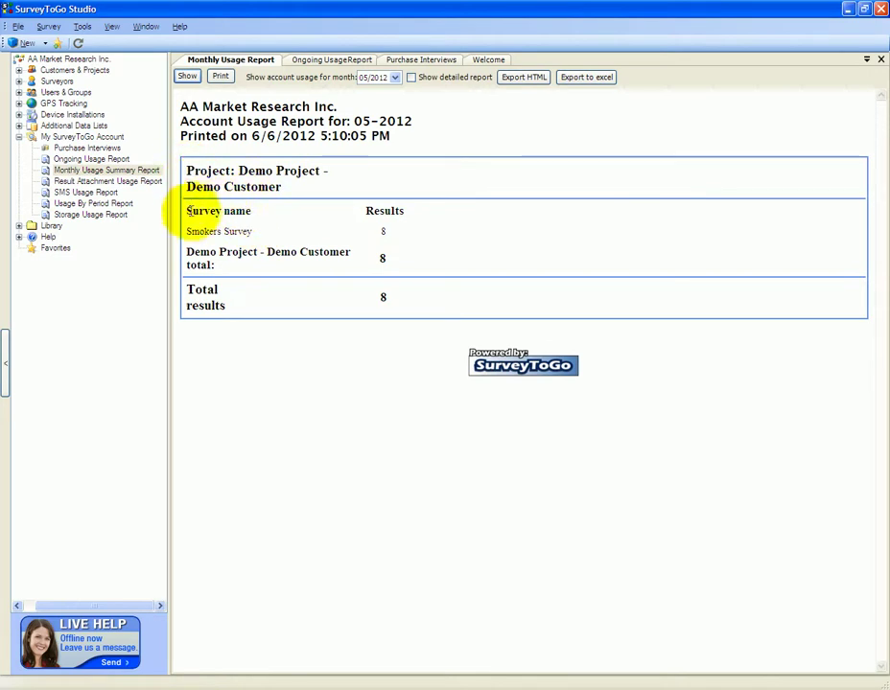
{"action": "double_click", "coordinate": [386, 232]}
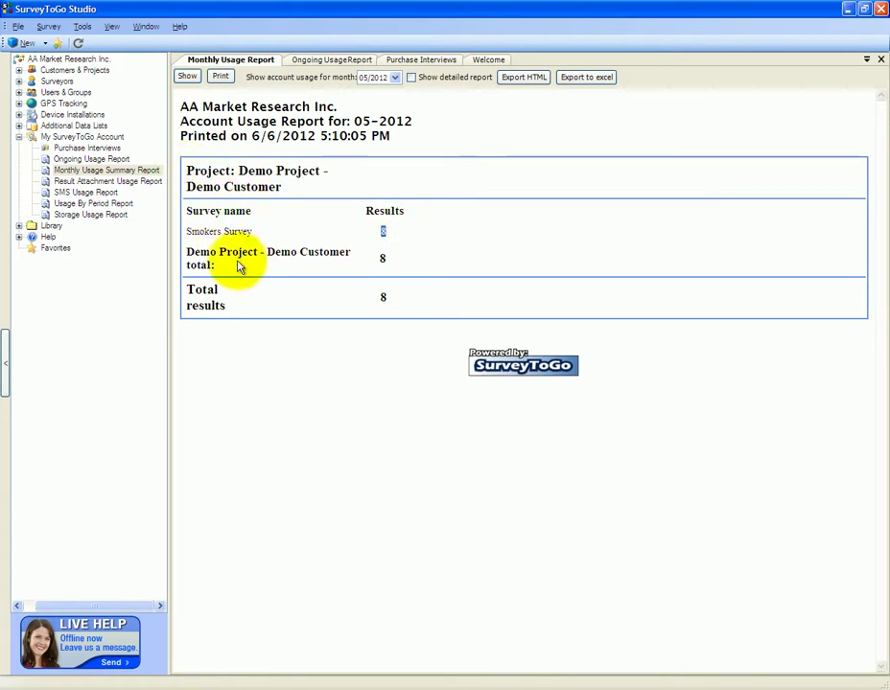
{"action": "left_click_drag", "start_coordinate": [185, 232], "coordinate": [268, 232]}
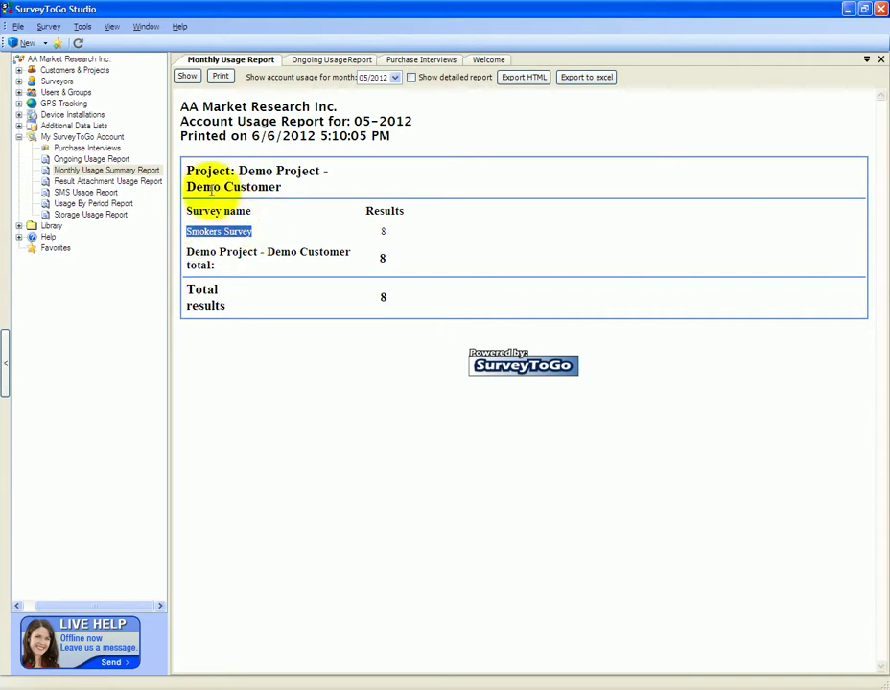
{"action": "left_click_drag", "start_coordinate": [239, 171], "coordinate": [323, 170]}
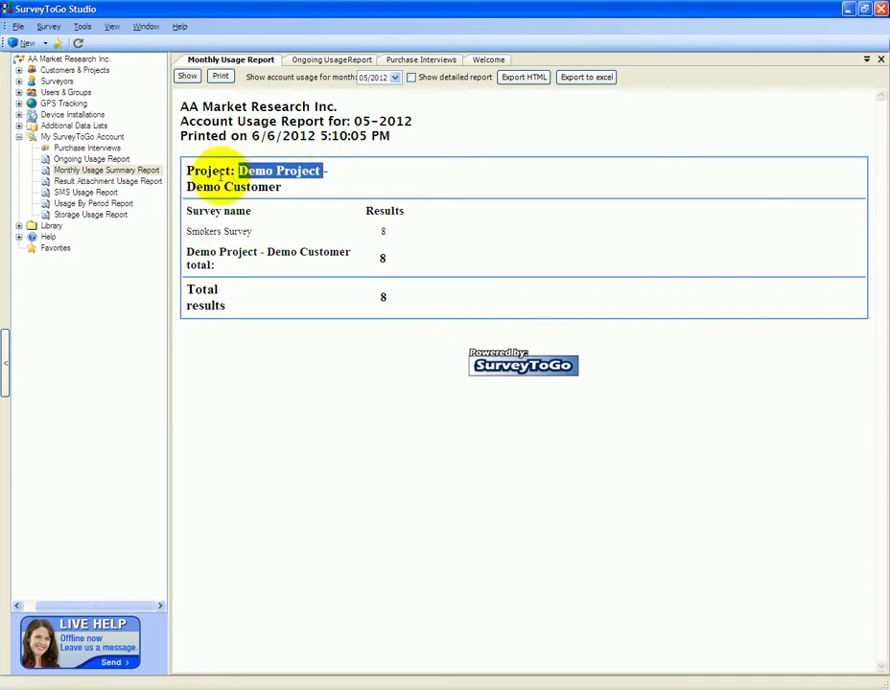
{"action": "left_click_drag", "start_coordinate": [185, 187], "coordinate": [307, 189]}
{"action": "left_click", "coordinate": [307, 191]}
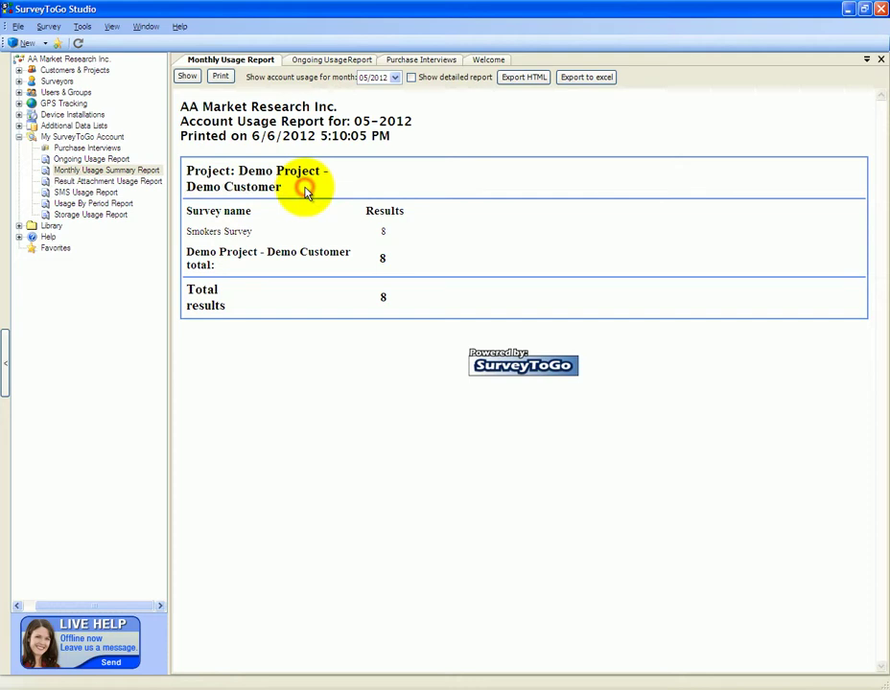
Step: Show the monthly account usage report for 02/2012
{"action": "left_click", "coordinate": [394, 76]}
{"action": "left_click", "coordinate": [370, 95]}
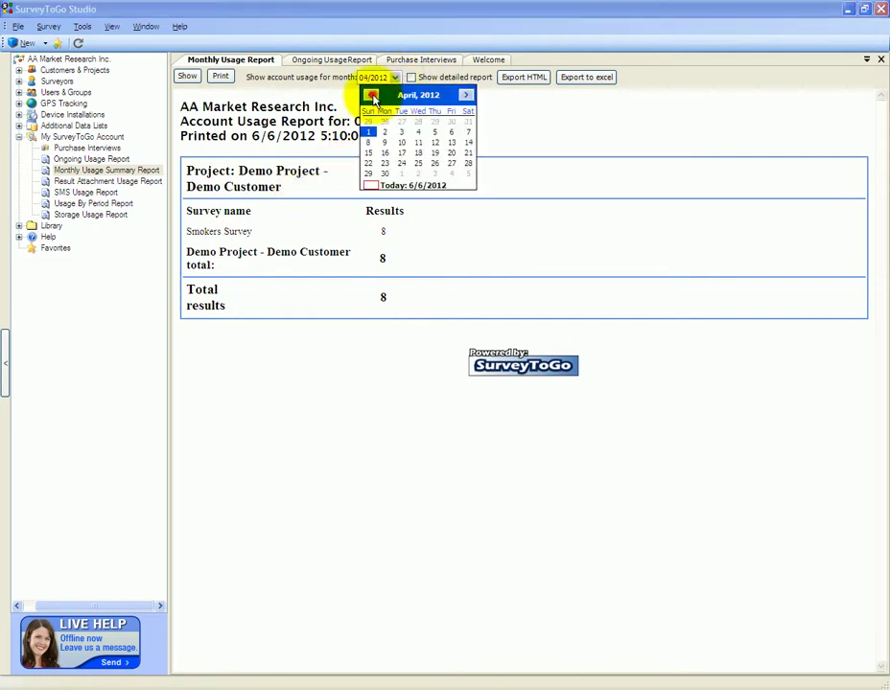
{"action": "left_click", "coordinate": [370, 95]}
{"action": "left_click", "coordinate": [370, 95]}
{"action": "left_click", "coordinate": [419, 125]}
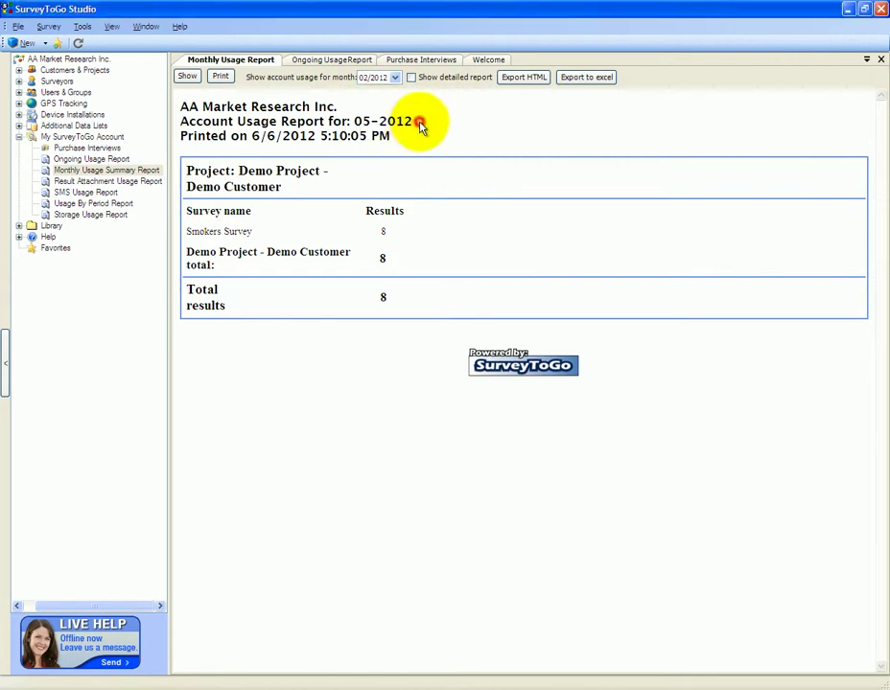
{"action": "left_click", "coordinate": [184, 78]}
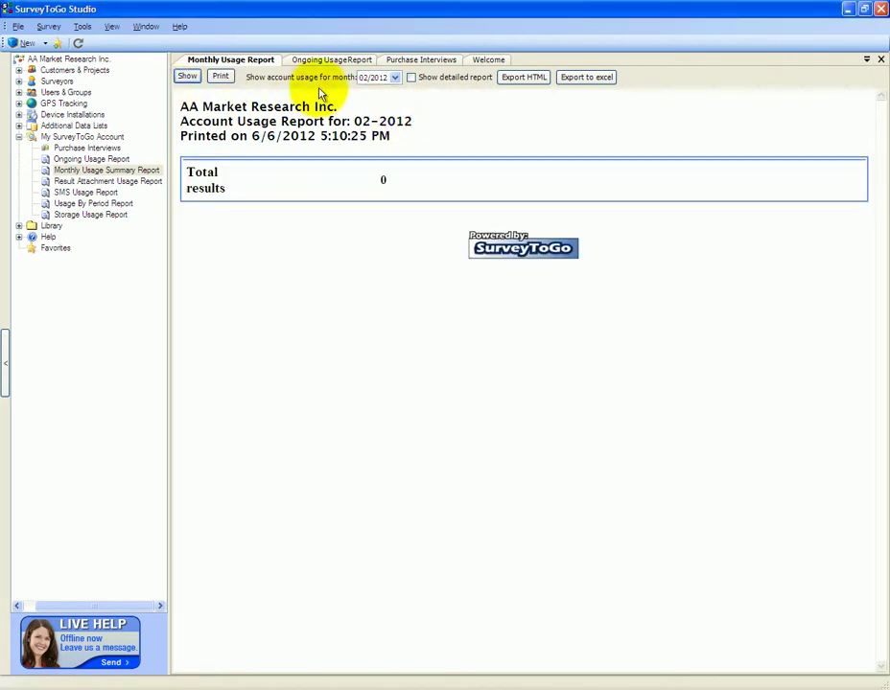
Step: Show the monthly account usage report for 05/2012
{"action": "left_click", "coordinate": [394, 77]}
{"action": "left_click", "coordinate": [465, 95]}
{"action": "left_click", "coordinate": [465, 95]}
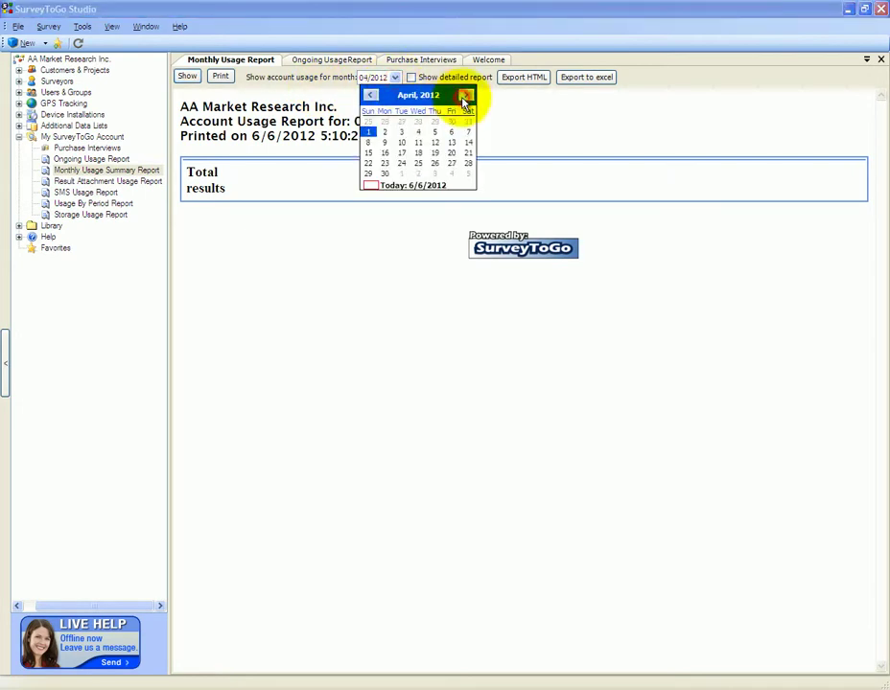
{"action": "left_click", "coordinate": [465, 95]}
{"action": "left_click", "coordinate": [400, 122]}
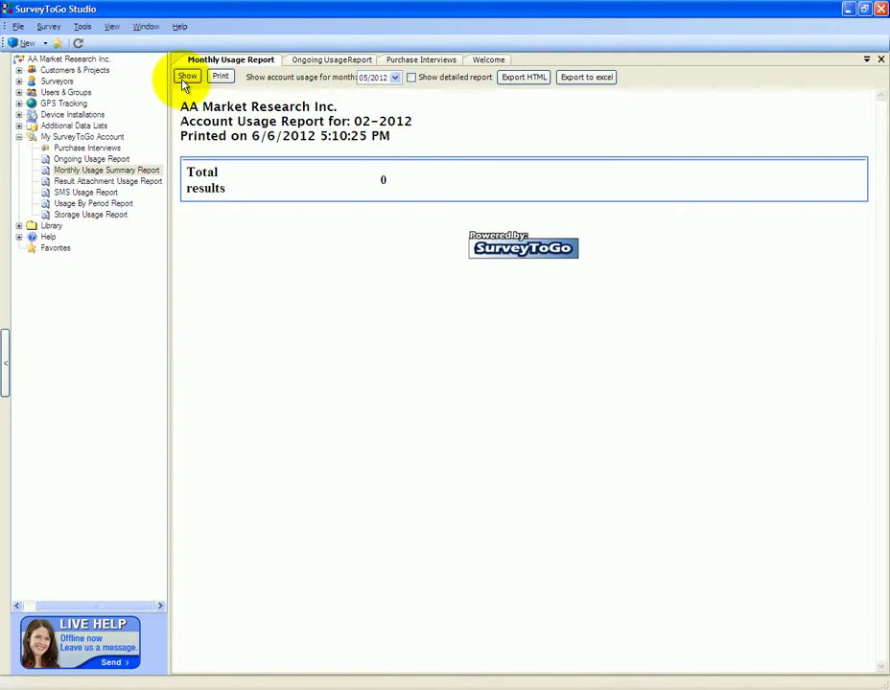
{"action": "left_click", "coordinate": [185, 78]}
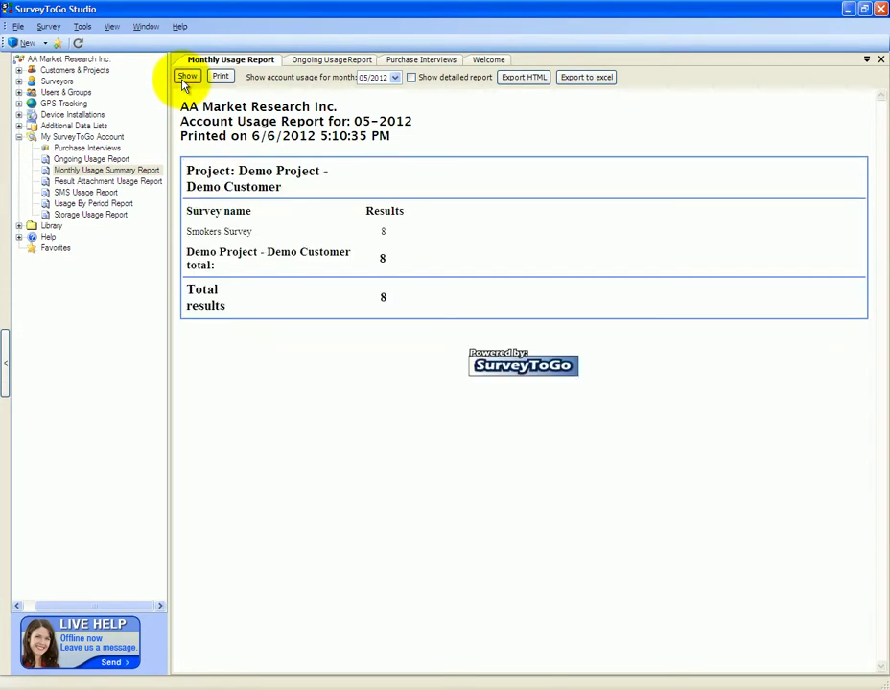
Step: Display the 05/2012 usage report in detail, examine its individual results and open the print options for it
{"action": "left_click", "coordinate": [412, 77]}
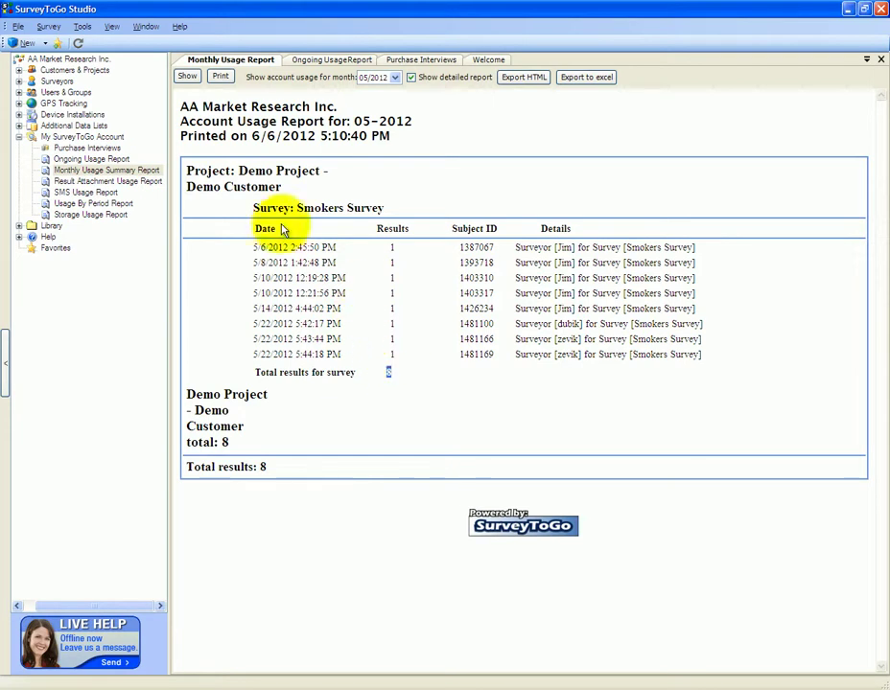
{"action": "left_click", "coordinate": [222, 78]}
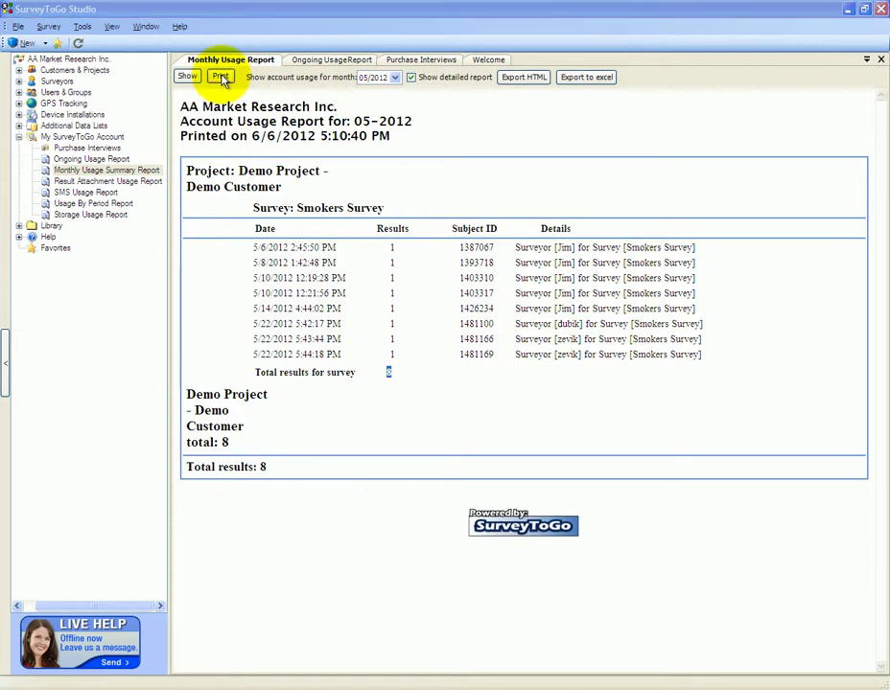
{"action": "left_click", "coordinate": [310, 29]}
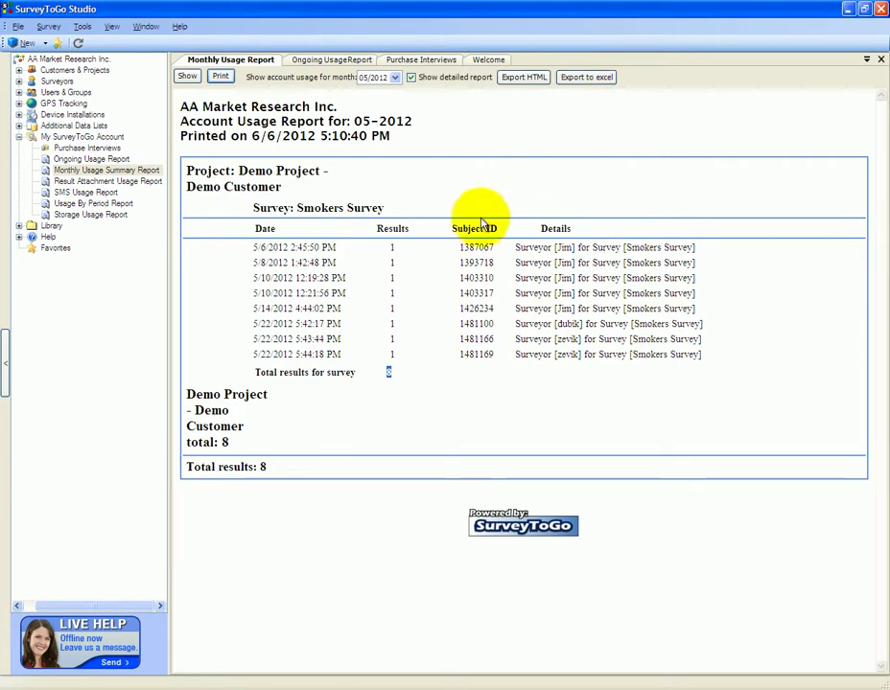
Step: Open the Result Attachment Usage Report and show the attachments with the Start month set to 02/2012
{"action": "left_click", "coordinate": [135, 182]}
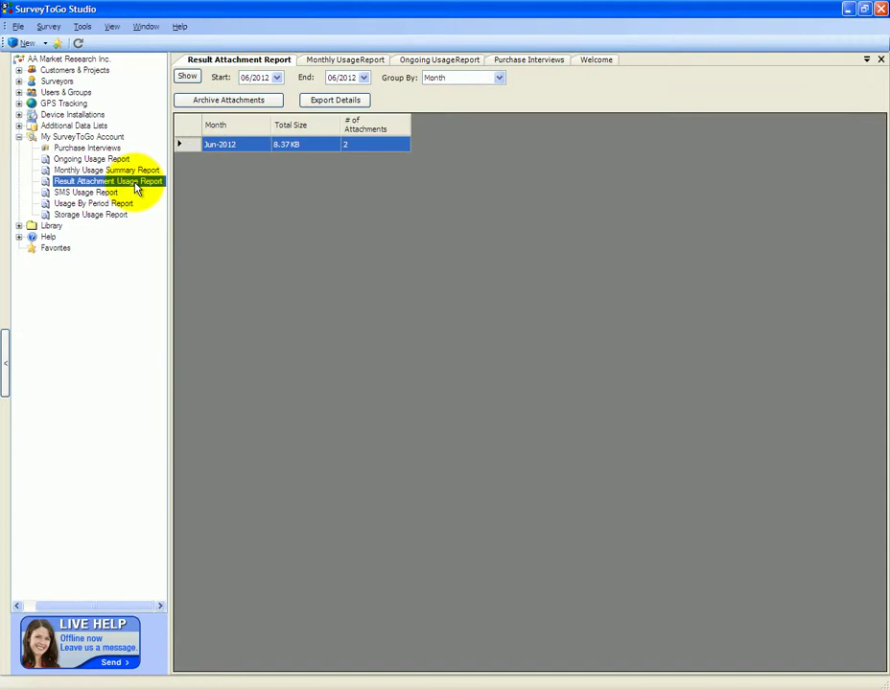
{"action": "left_click", "coordinate": [277, 77]}
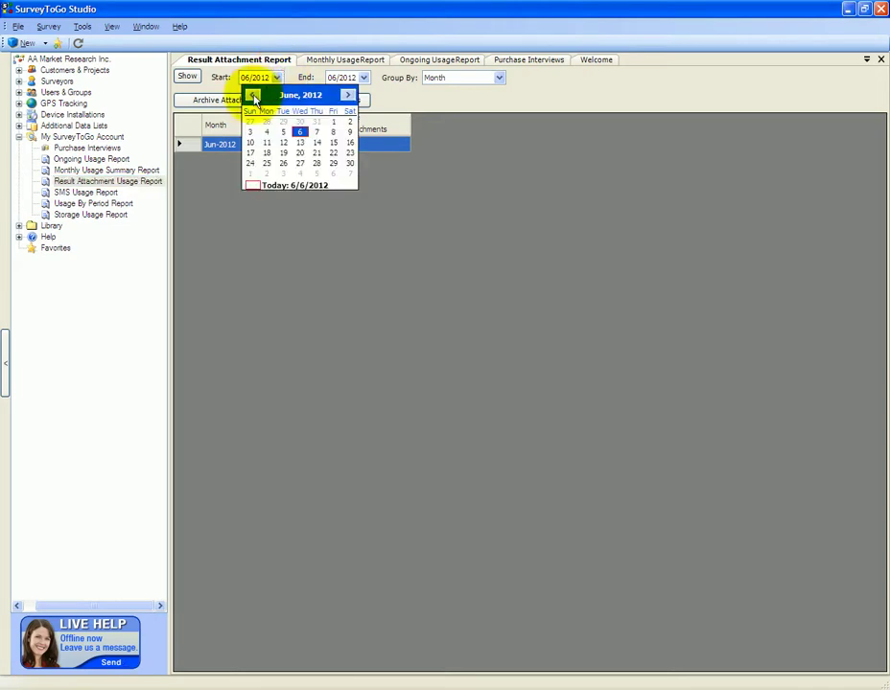
{"action": "left_click", "coordinate": [254, 96]}
{"action": "left_click", "coordinate": [253, 96]}
{"action": "left_click", "coordinate": [253, 96]}
{"action": "left_click", "coordinate": [253, 96]}
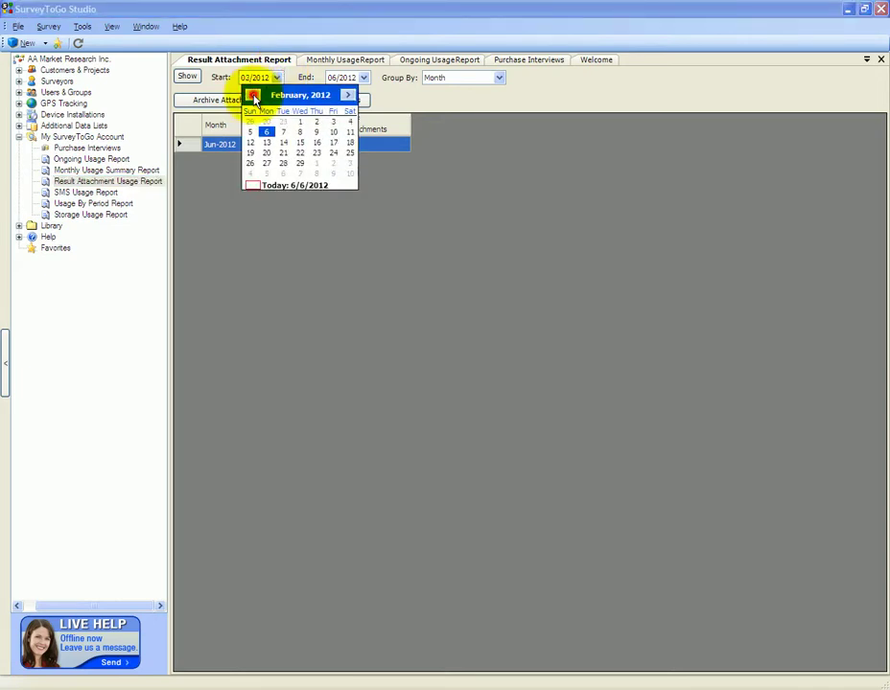
{"action": "left_click", "coordinate": [300, 134]}
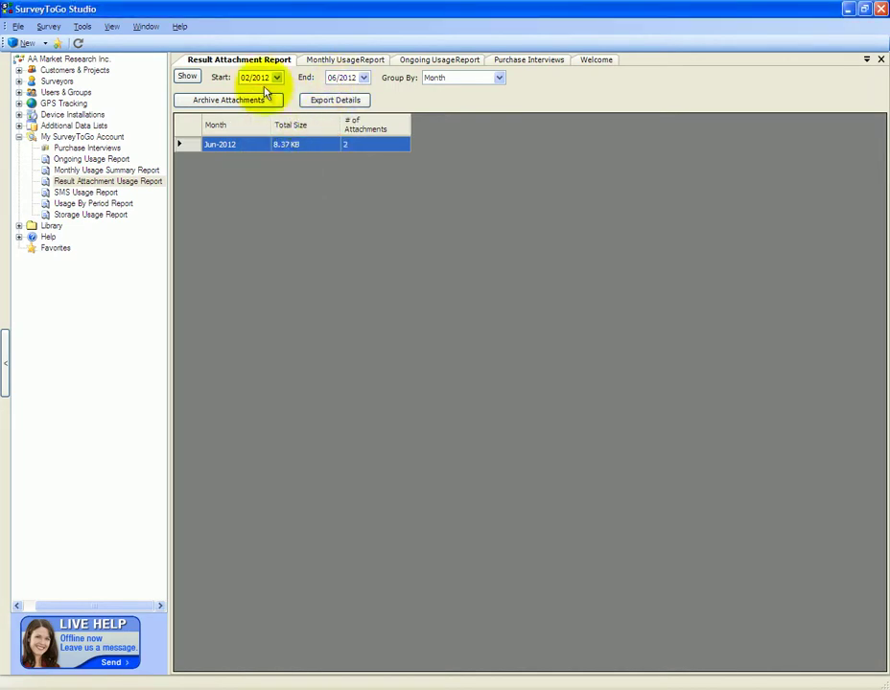
{"action": "left_click", "coordinate": [186, 77]}
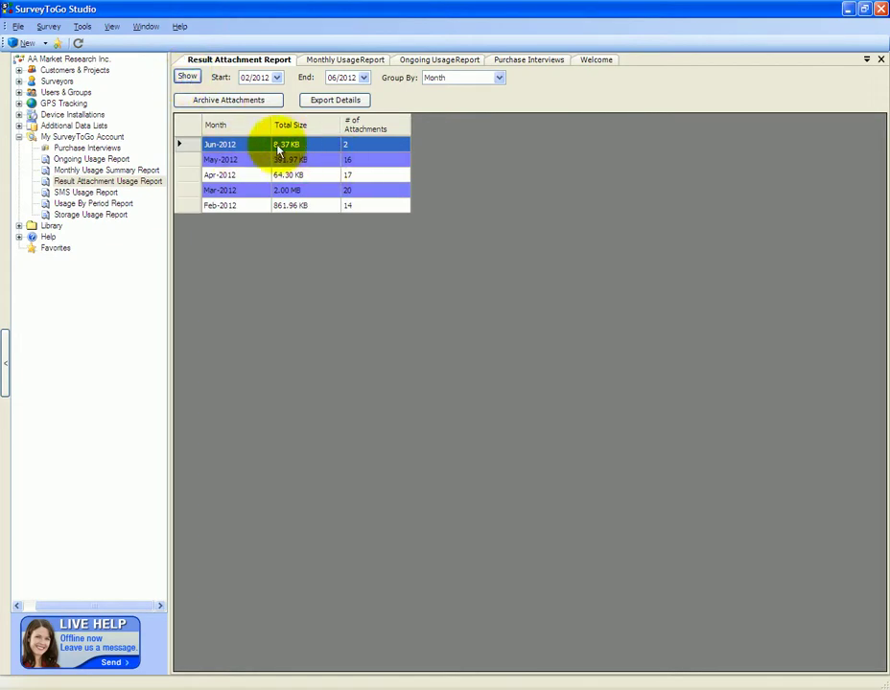
Step: Examine the total size and number of attachments for May, April and March 2012
{"action": "left_click", "coordinate": [288, 160]}
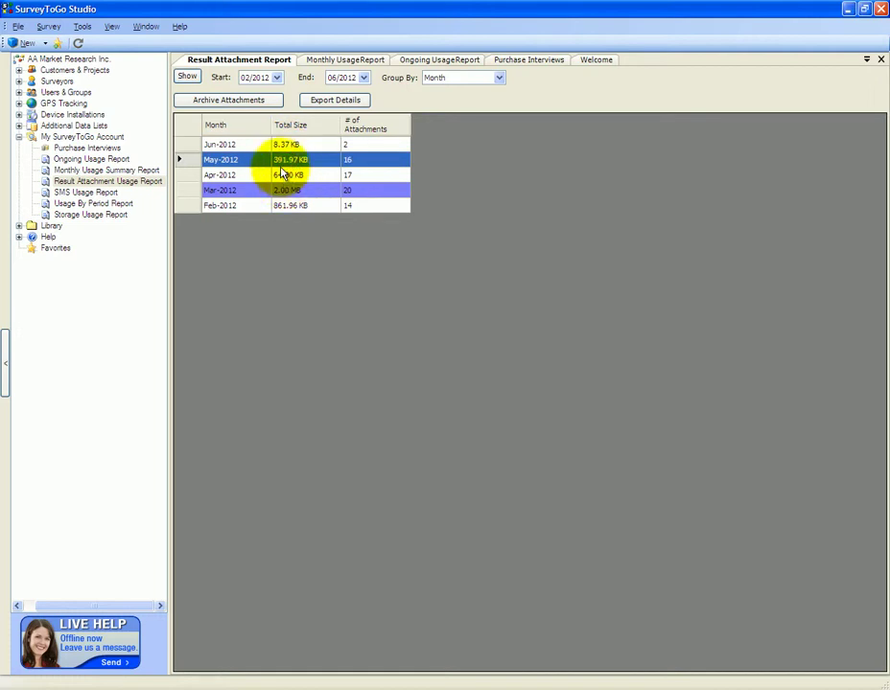
{"action": "left_click", "coordinate": [292, 179], "text": "ctrl"}
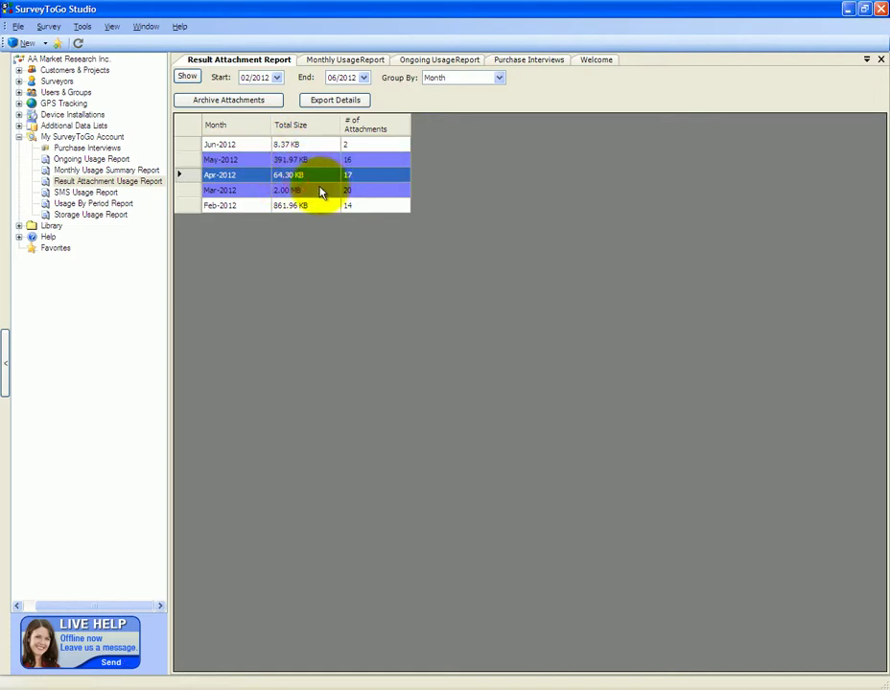
{"action": "left_click", "coordinate": [297, 191], "text": "ctrl"}
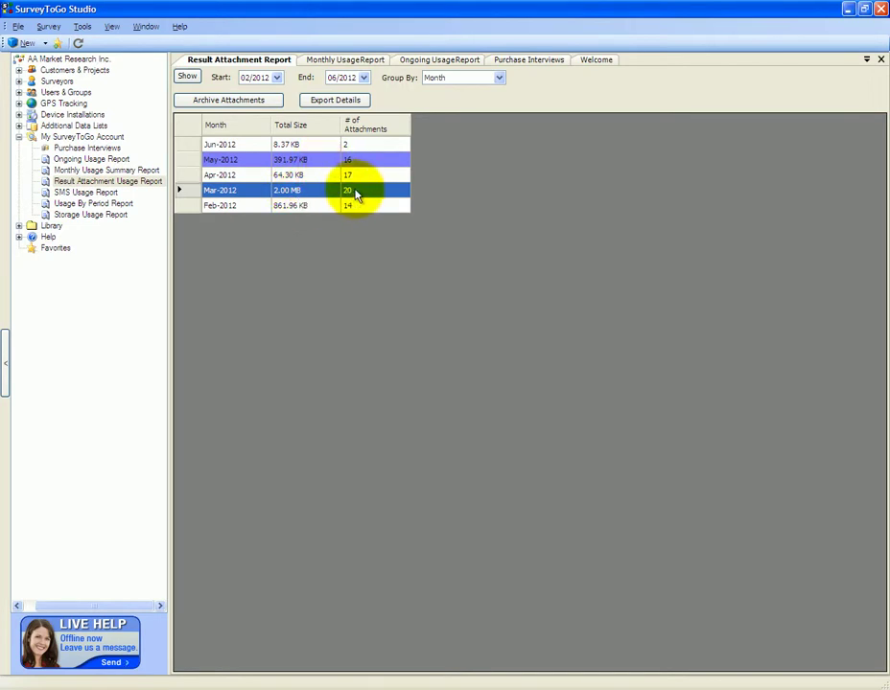
Step: Show the result attachment report grouped by Month/Survey and examine each survey's attachment usage
{"action": "left_click", "coordinate": [434, 79]}
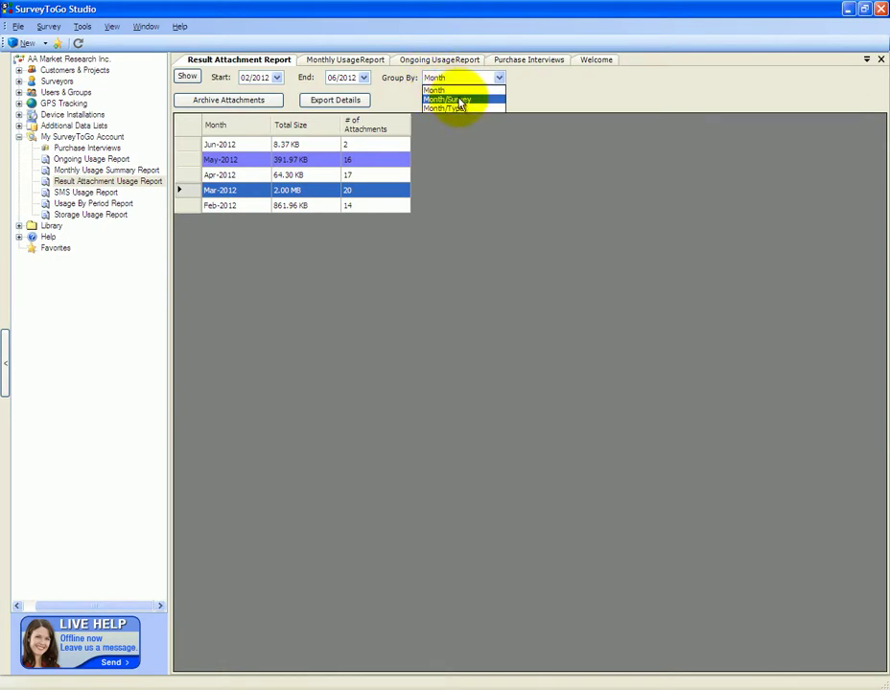
{"action": "left_click", "coordinate": [456, 100]}
{"action": "left_click", "coordinate": [187, 78]}
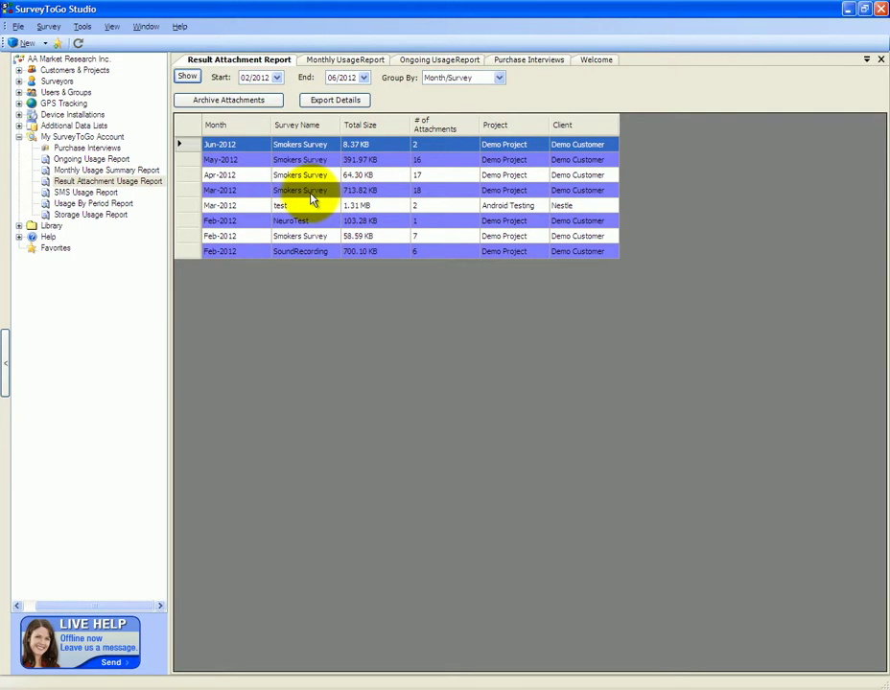
Step: Open the Storage Usage Report and examine the account's used and free space
{"action": "left_click", "coordinate": [91, 218]}
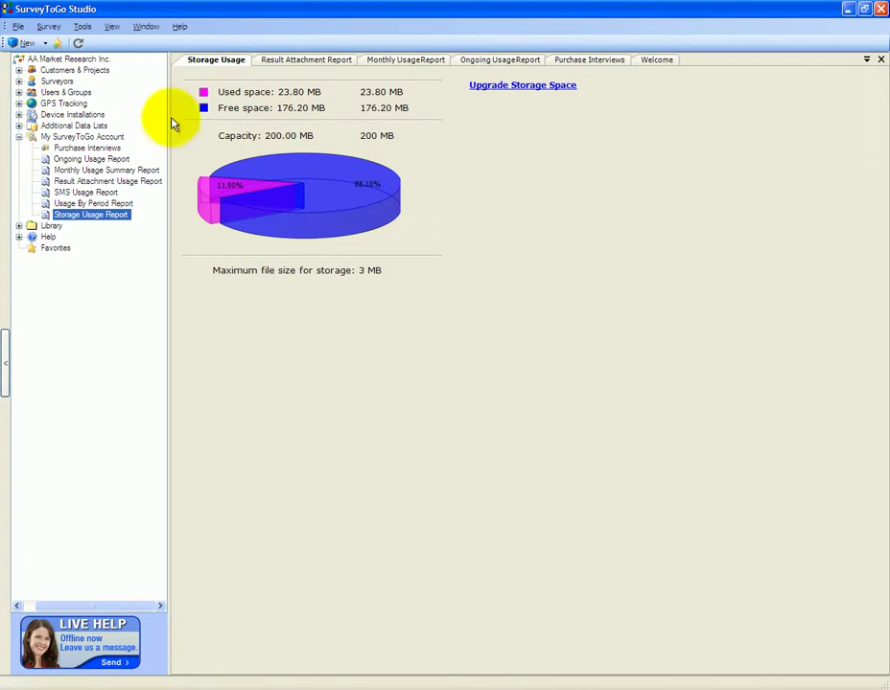
{"action": "mouse_move", "coordinate": [241, 175]}
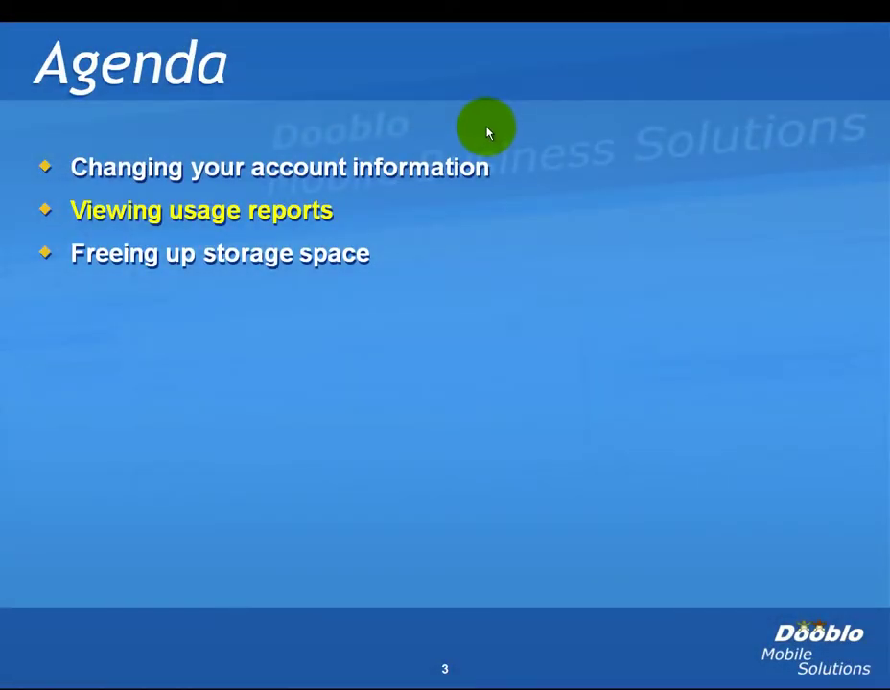
{"action": "left_click", "coordinate": [486, 132]}
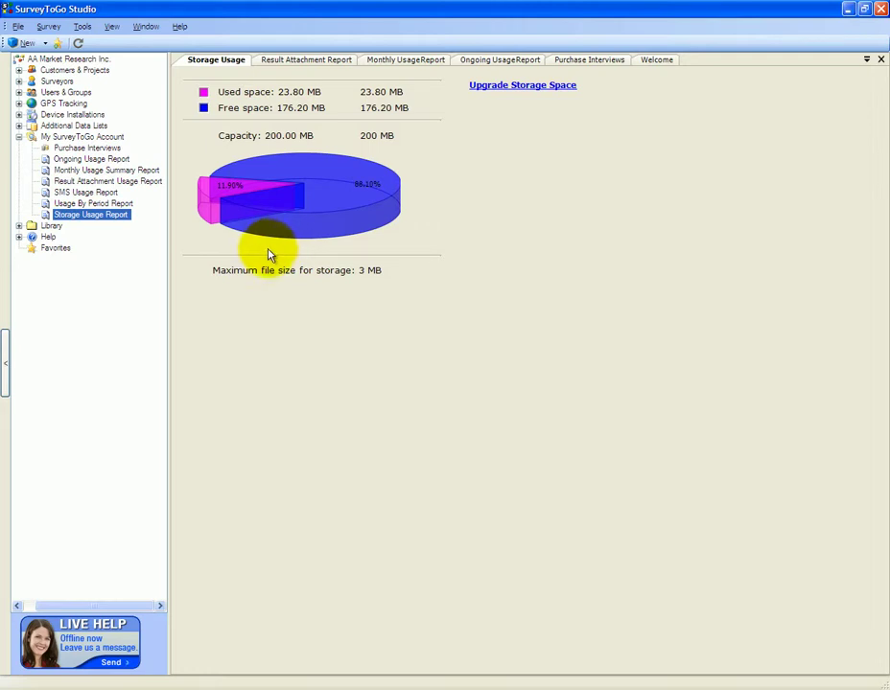
Step: Return from the storage usage to the Result Attachment Usage Report and show it grouped by Month
{"action": "mouse_move", "coordinate": [292, 178]}
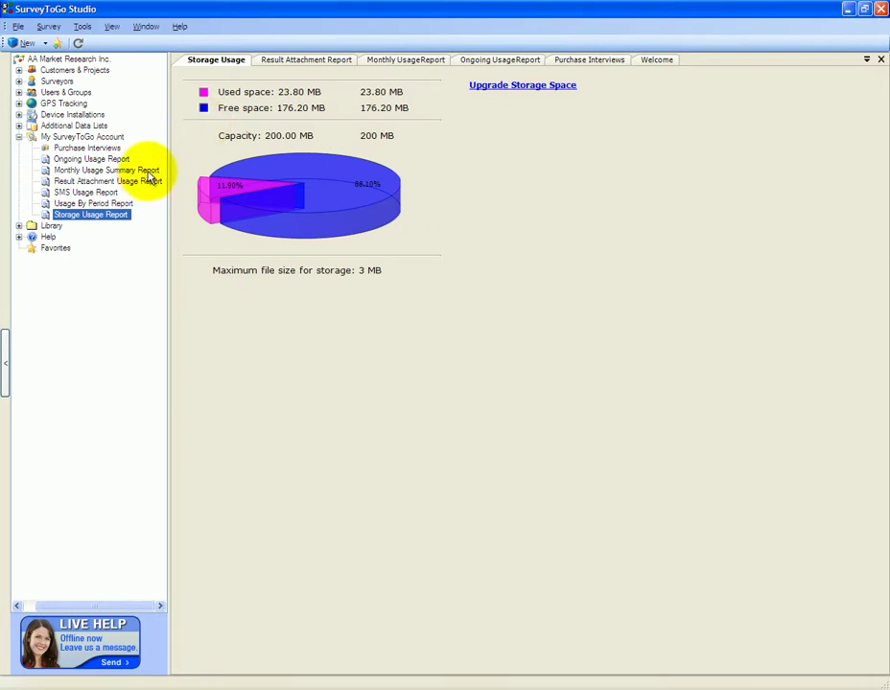
{"action": "left_click", "coordinate": [86, 182]}
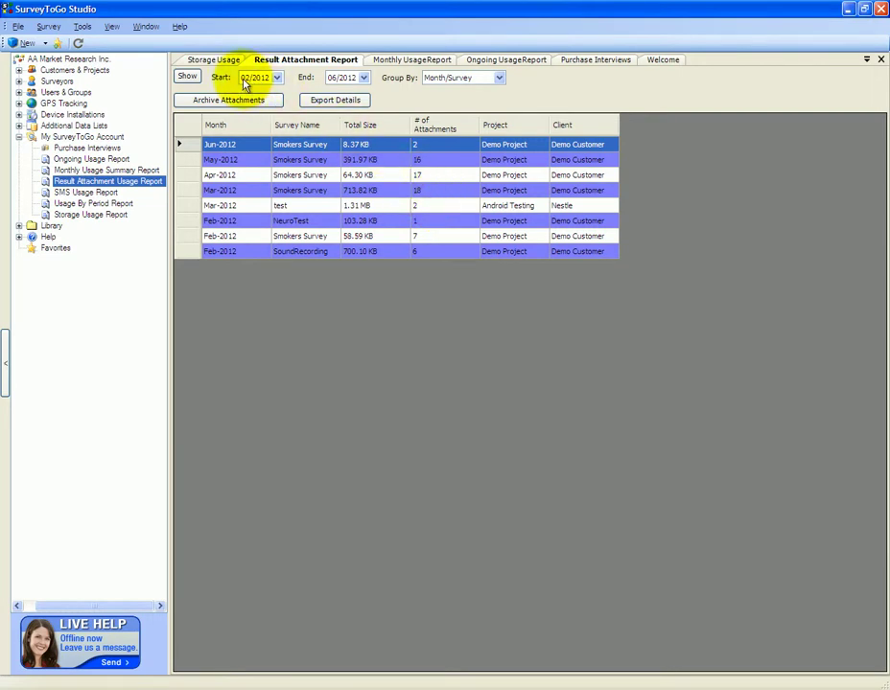
{"action": "left_click", "coordinate": [255, 205]}
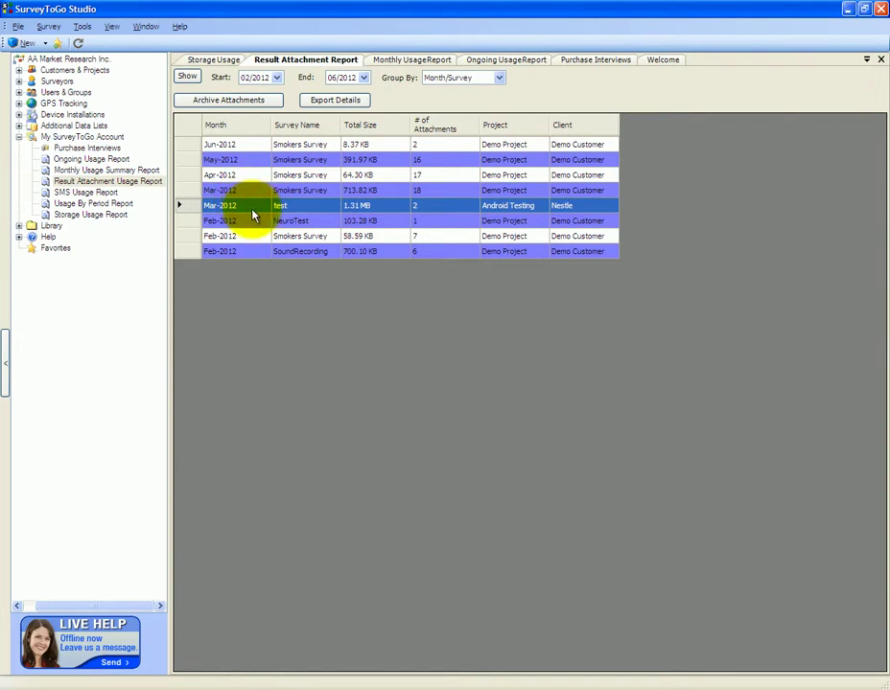
{"action": "left_click", "coordinate": [499, 77]}
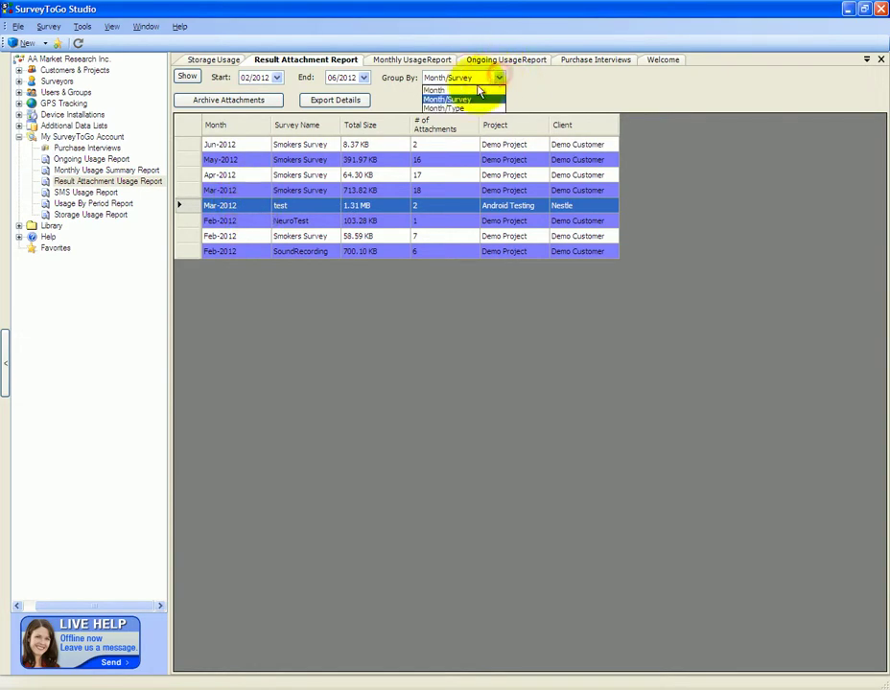
{"action": "left_click", "coordinate": [437, 90]}
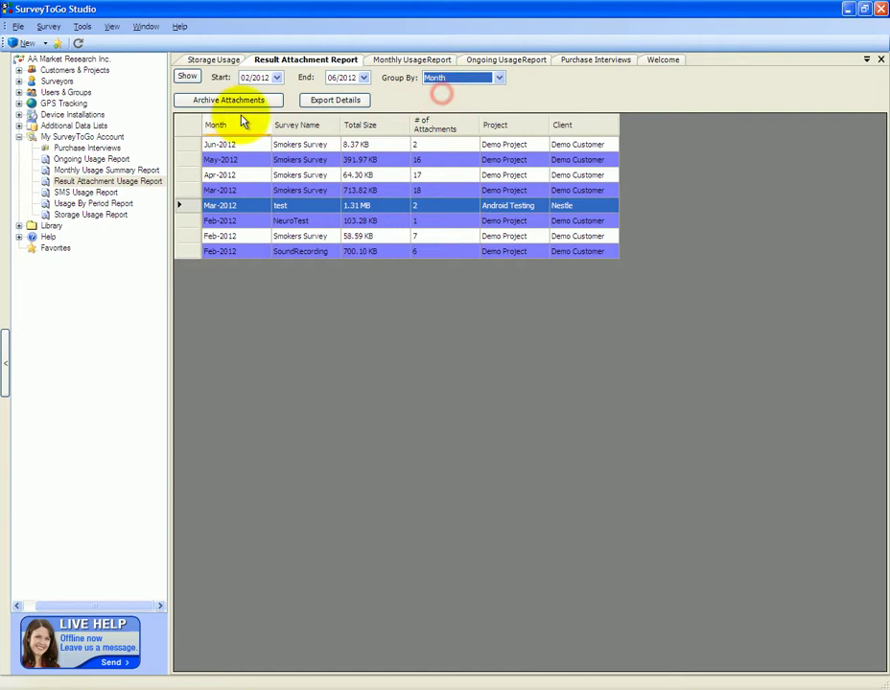
{"action": "left_click", "coordinate": [179, 80]}
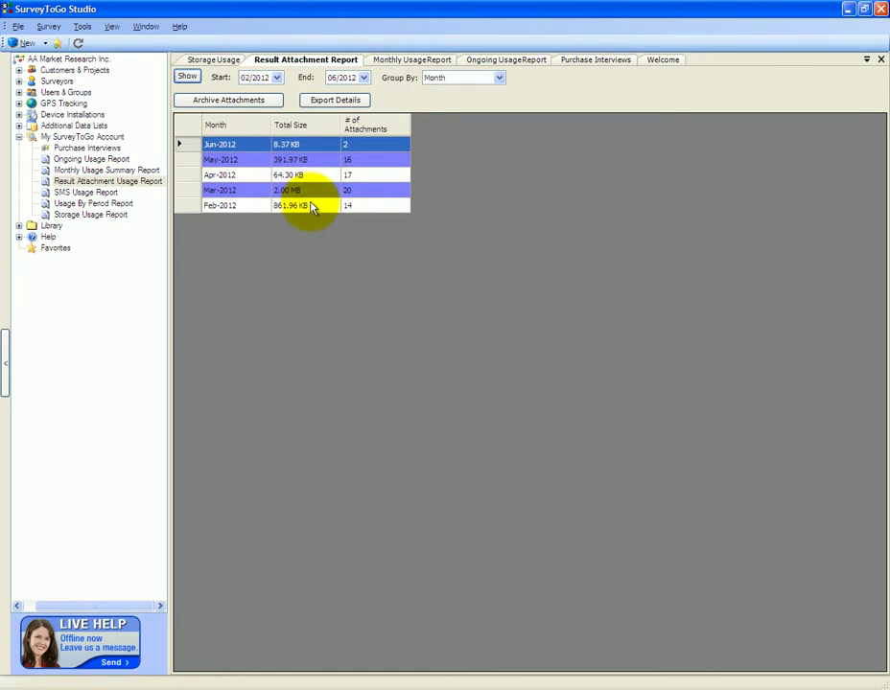
Step: Open Archive Attachments with the Feb-2012 row selected and set the archive path to c:\AttachmentsArchive
{"action": "left_click", "coordinate": [247, 207]}
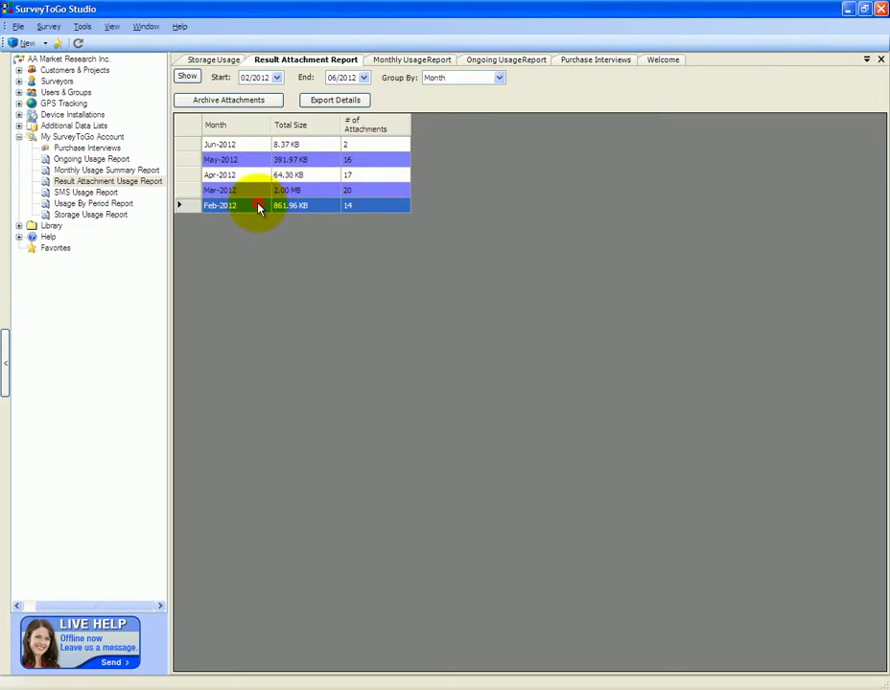
{"action": "left_click", "coordinate": [230, 102]}
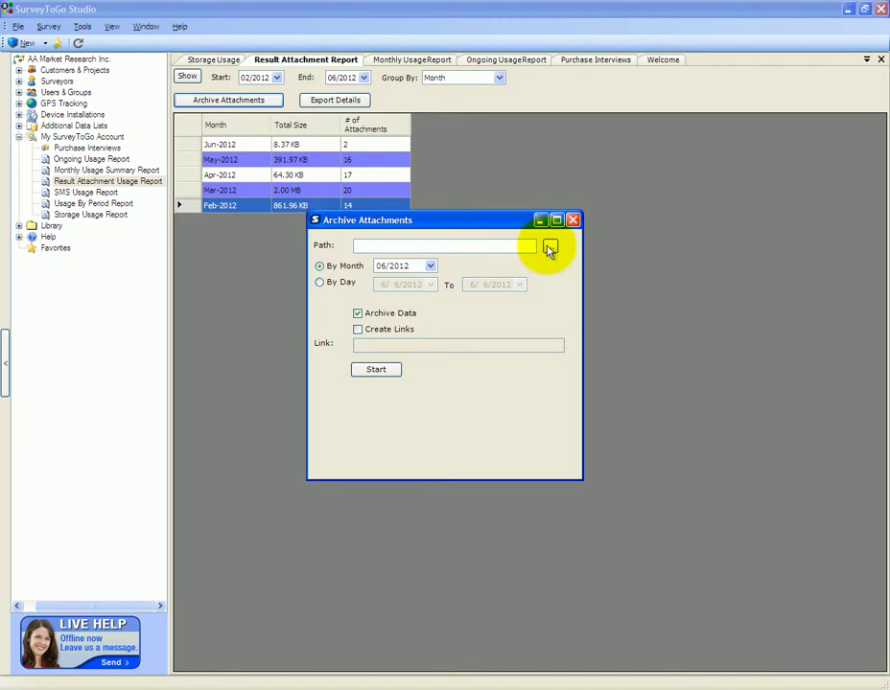
{"action": "left_click", "coordinate": [520, 245]}
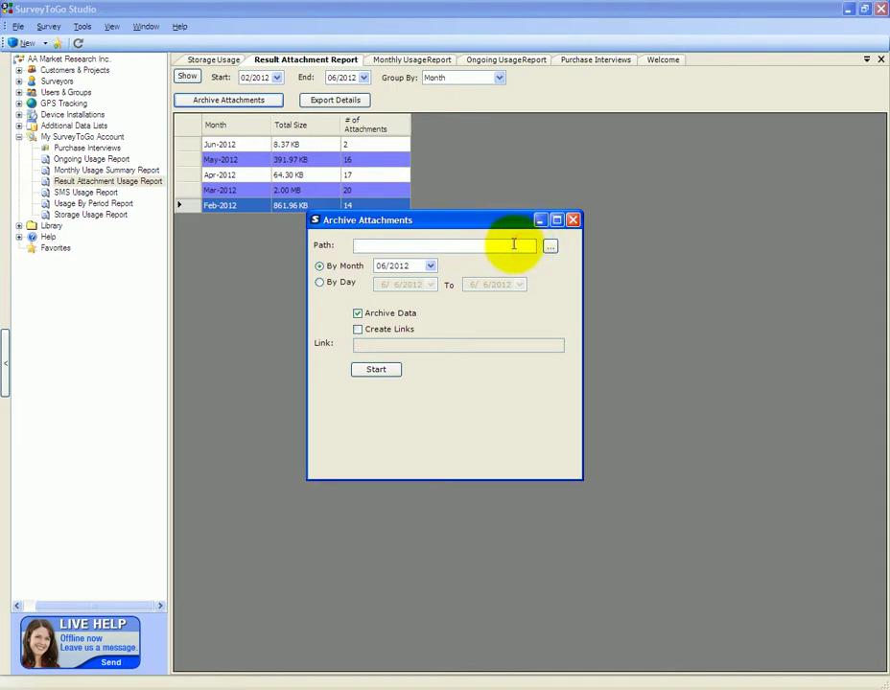
{"action": "type", "text": "c:\\AttachmentsArchive"}
{"action": "key", "text": "Tab"}
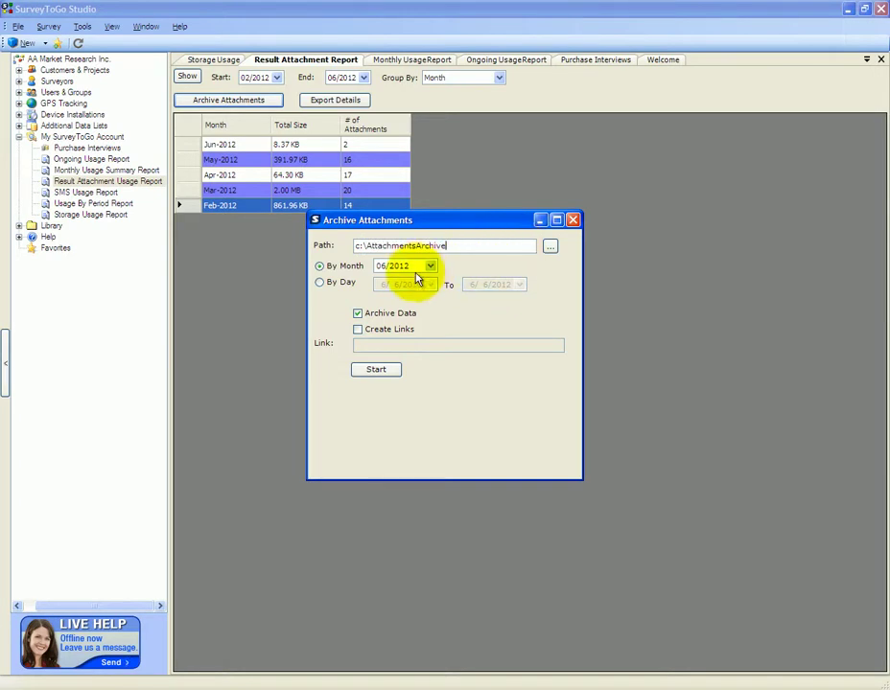
Step: Set the month of the attachments to archive to 02/2012
{"action": "left_click", "coordinate": [429, 266]}
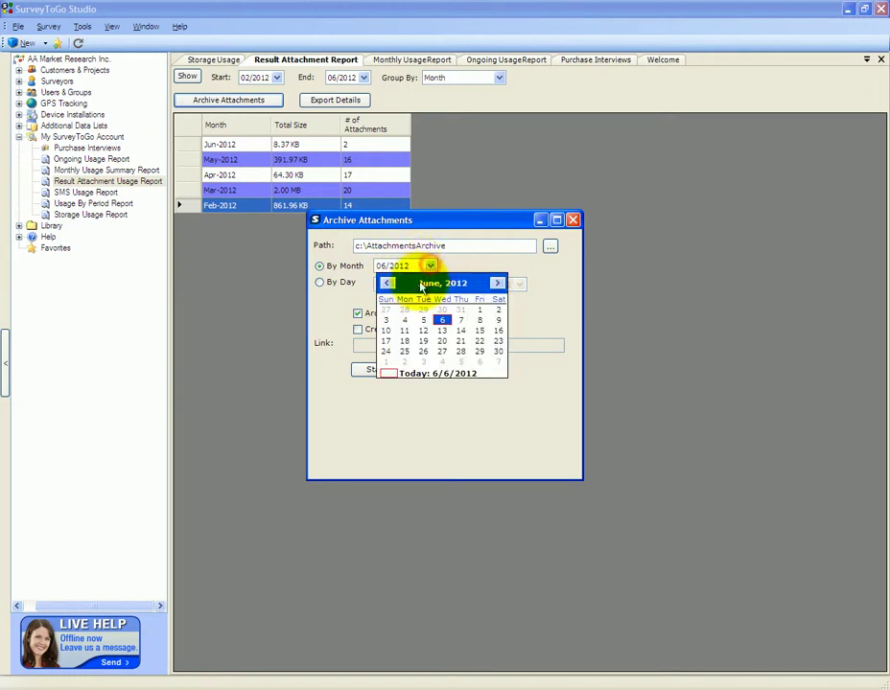
{"action": "left_click", "coordinate": [386, 284]}
{"action": "left_click", "coordinate": [386, 283]}
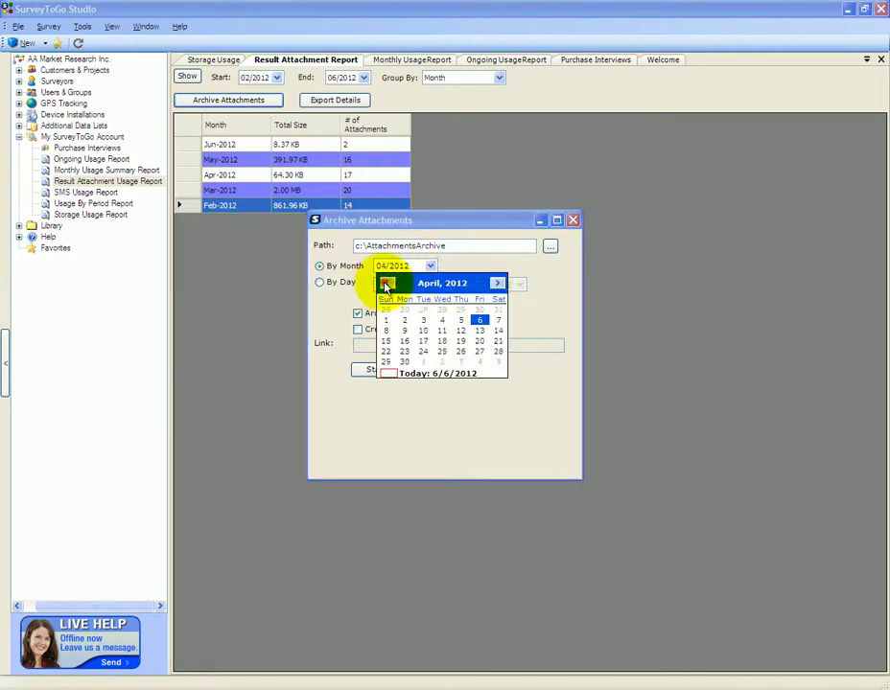
{"action": "left_click", "coordinate": [386, 284]}
{"action": "left_click", "coordinate": [387, 284]}
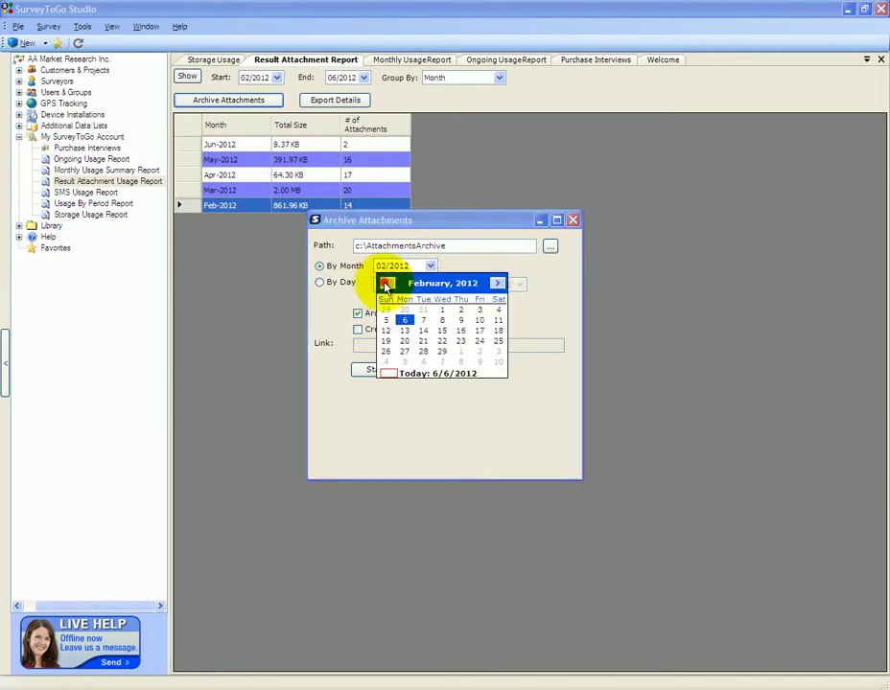
{"action": "left_click", "coordinate": [461, 313]}
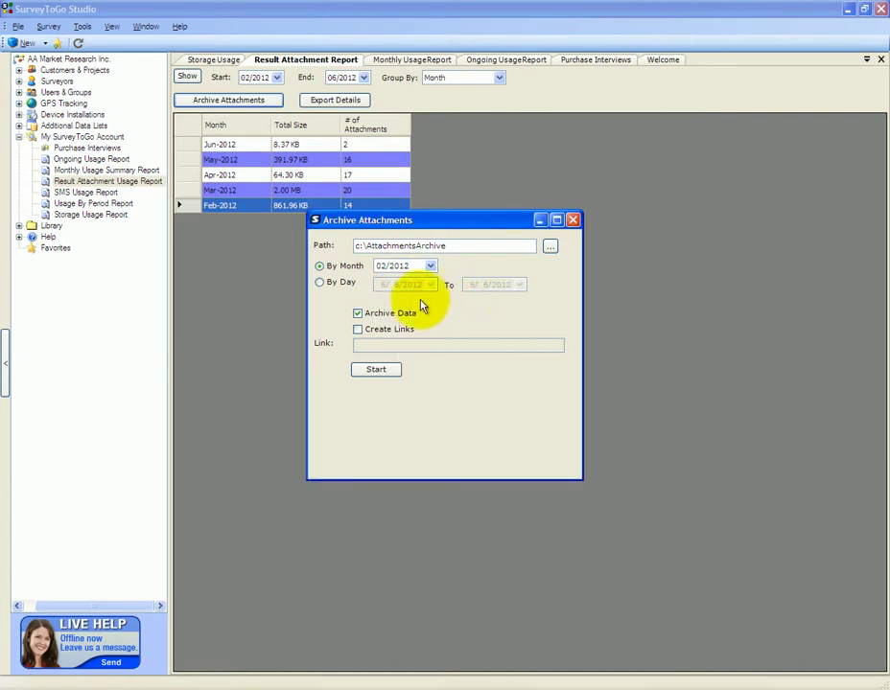